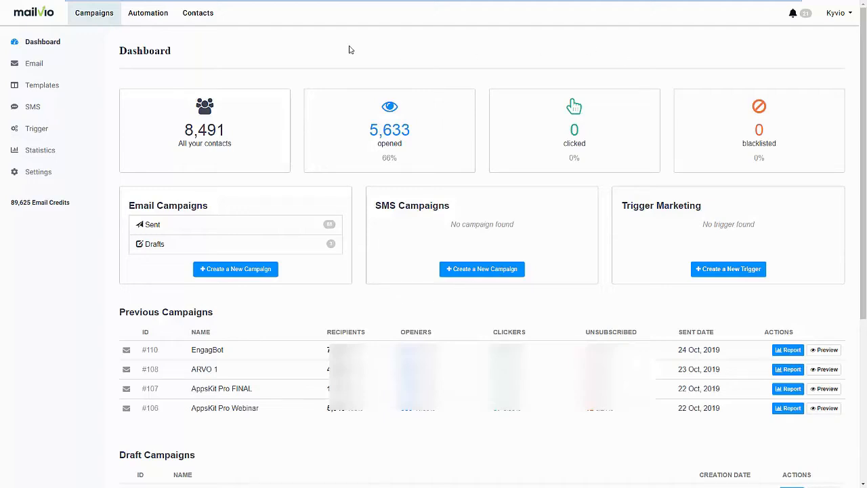
Step: Create an empty contact list named Live Demo
left_click(217, 23)
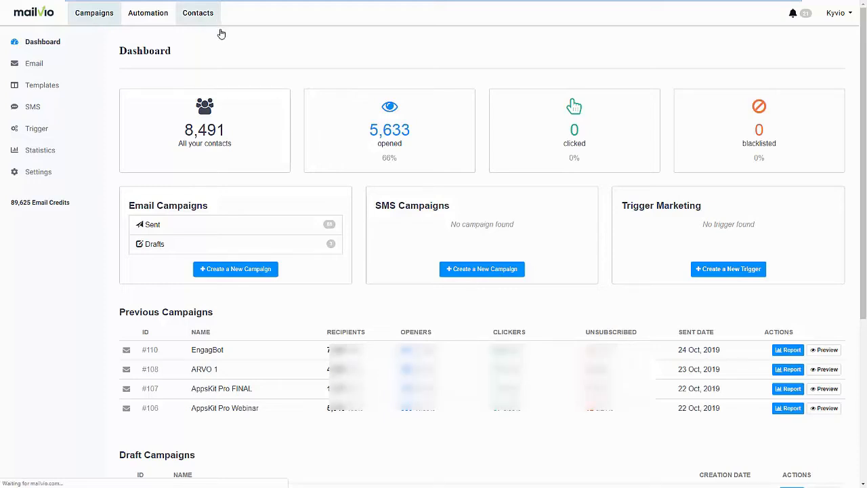
left_click(62, 70)
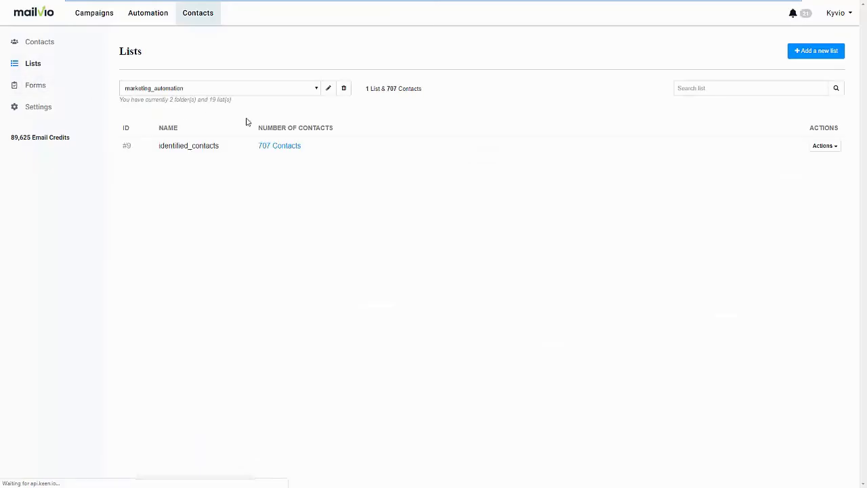
left_click(315, 90)
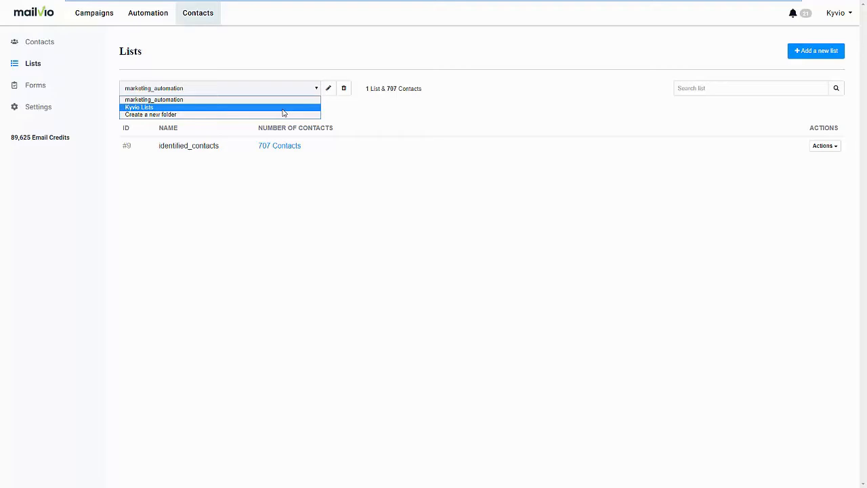
left_click(351, 116)
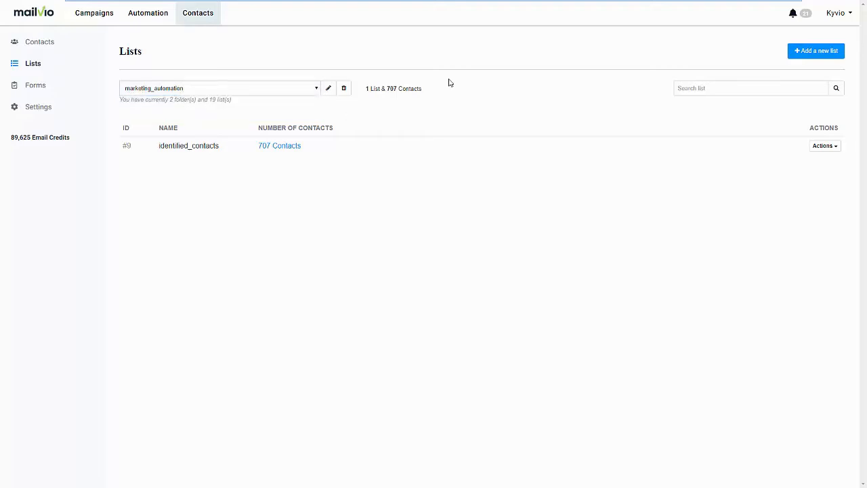
left_click(802, 53)
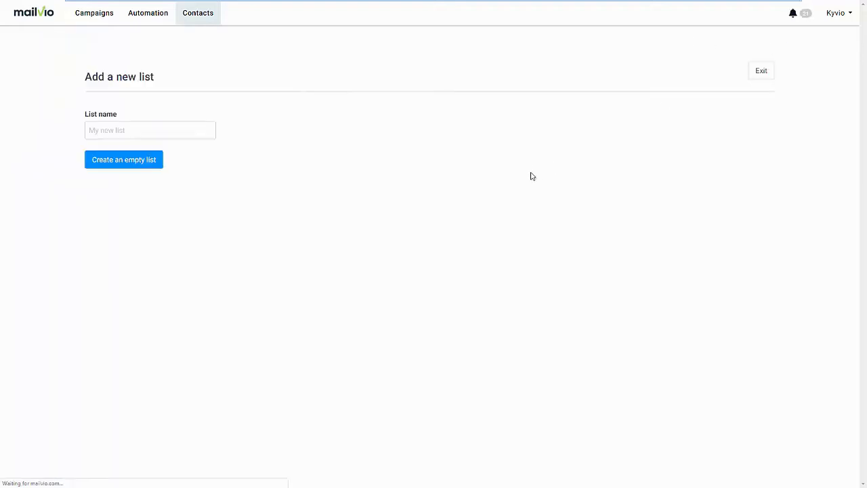
left_click(192, 137)
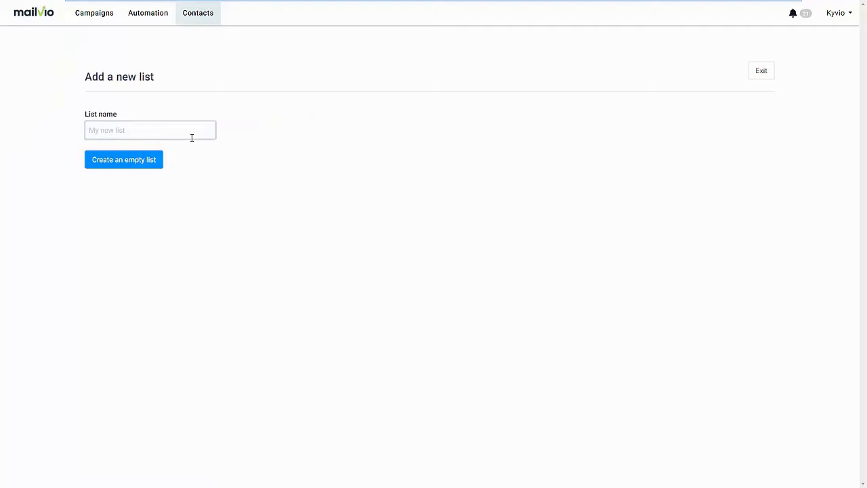
type("Live Demo")
left_click(138, 164)
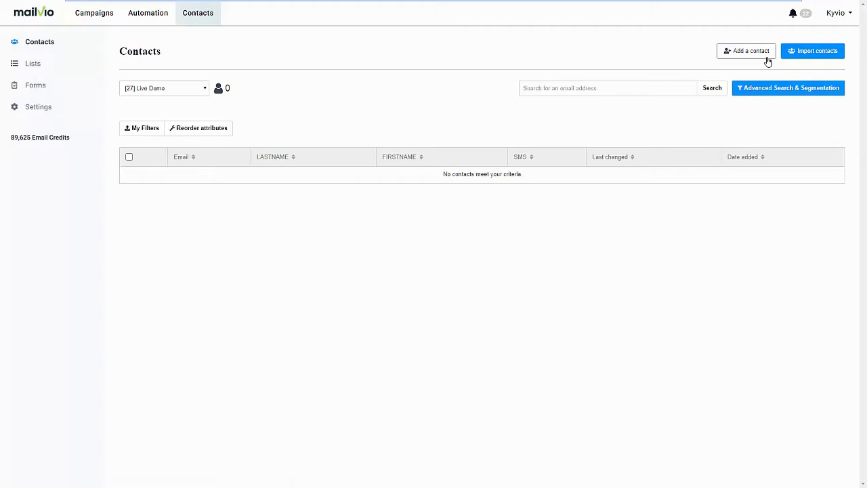
Step: Review the options for importing contacts and the page of subscription and unsubscription forms
left_click(810, 56)
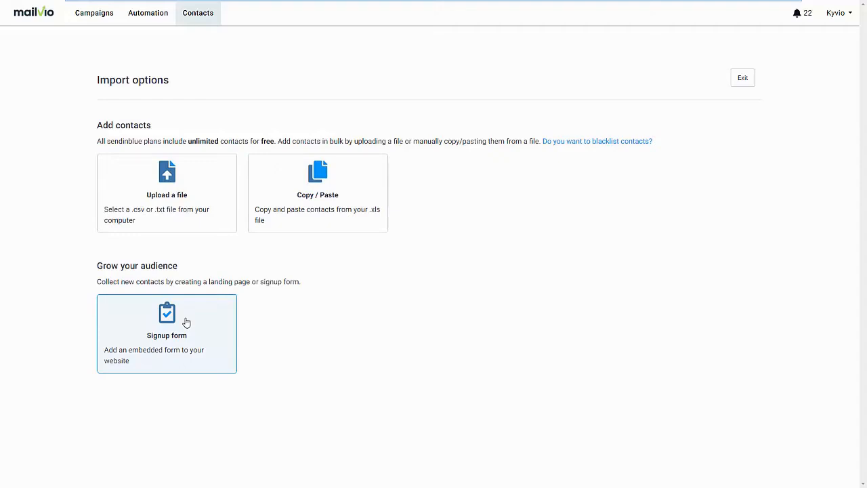
left_click(198, 23)
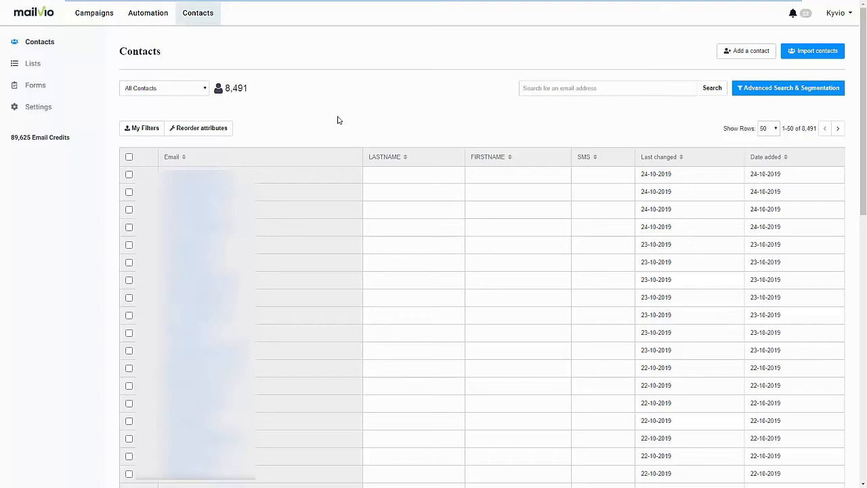
left_click(69, 86)
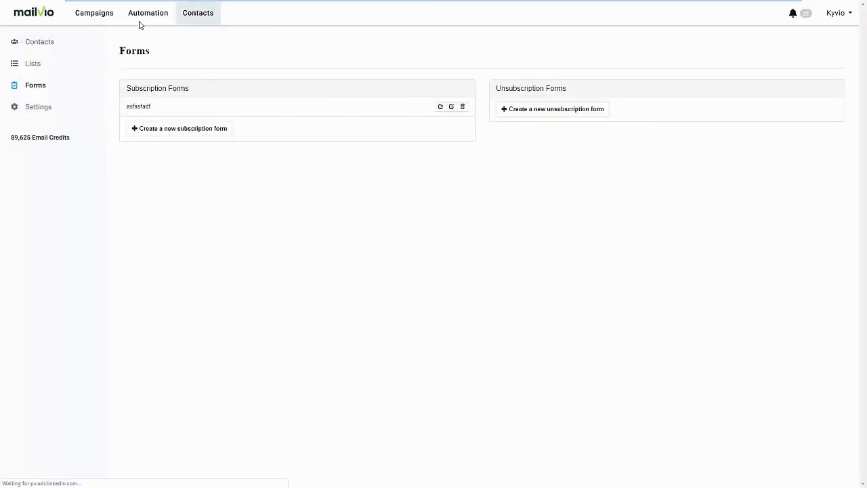
Step: Create a new automation workflow from the Page Visit template and start configuring it
left_click(142, 20)
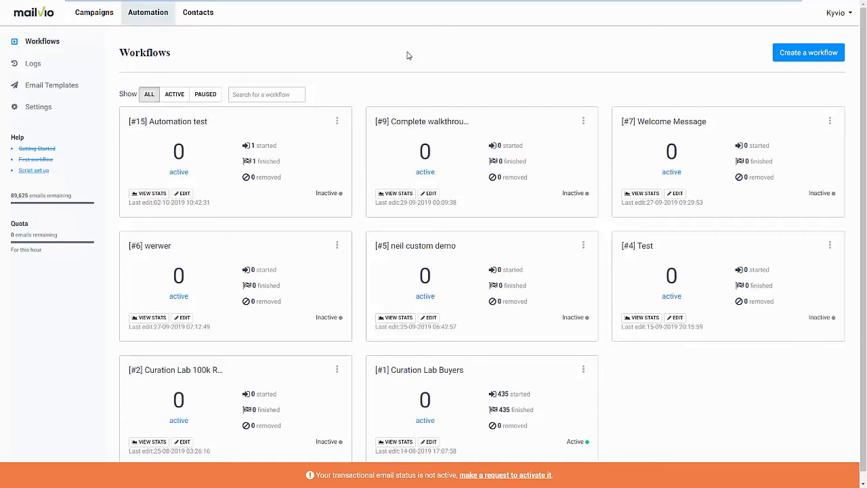
left_click(779, 53)
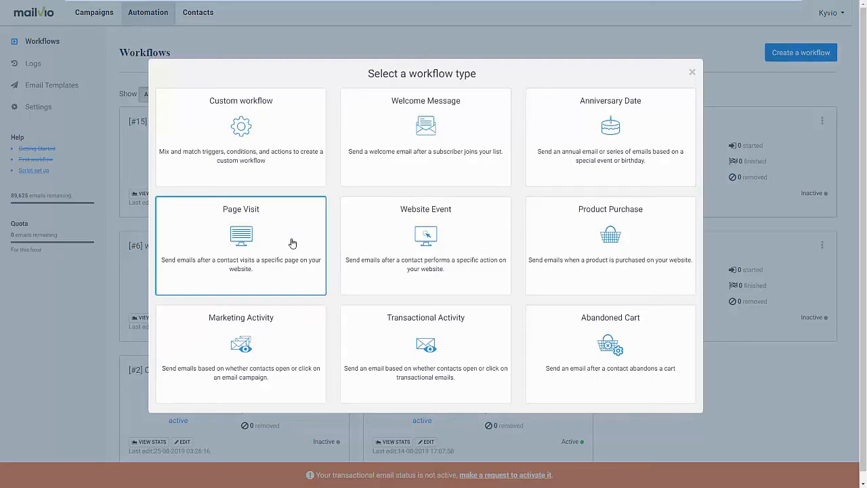
left_click(263, 278)
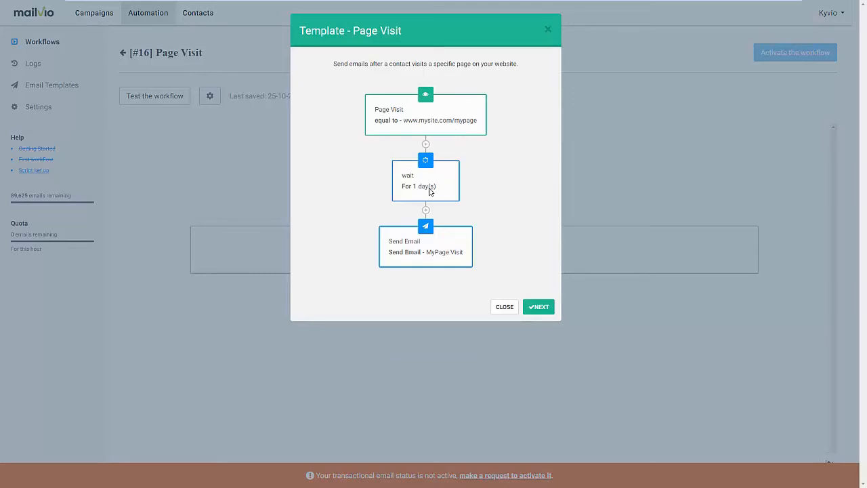
left_click(545, 312)
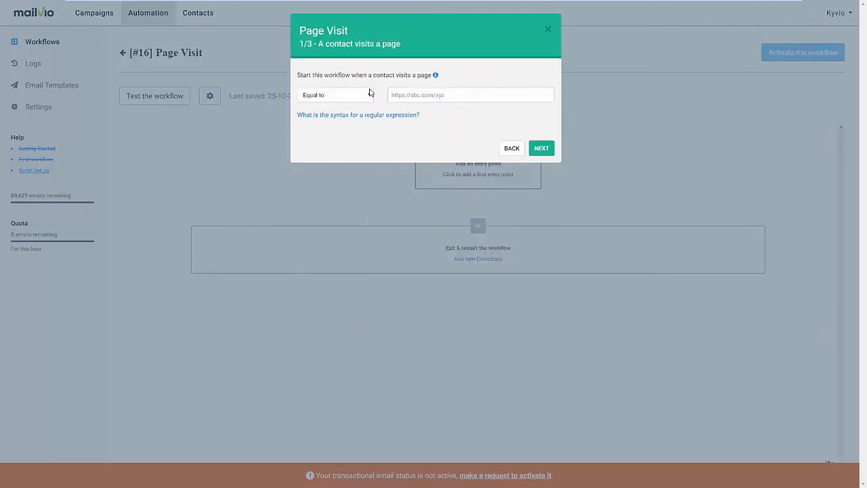
left_click(427, 96)
type("https://mailvio.com")
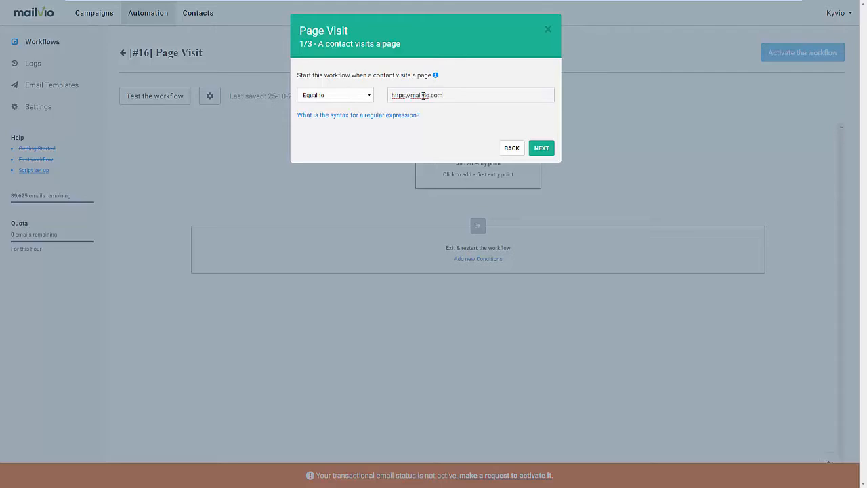
left_click(546, 149)
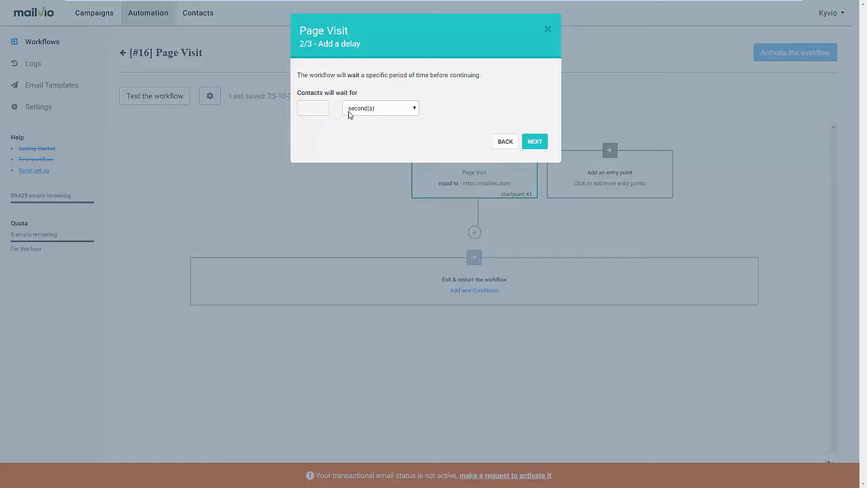
Step: Set the workflow's delay to 2 hours
type("2")
left_click(383, 110)
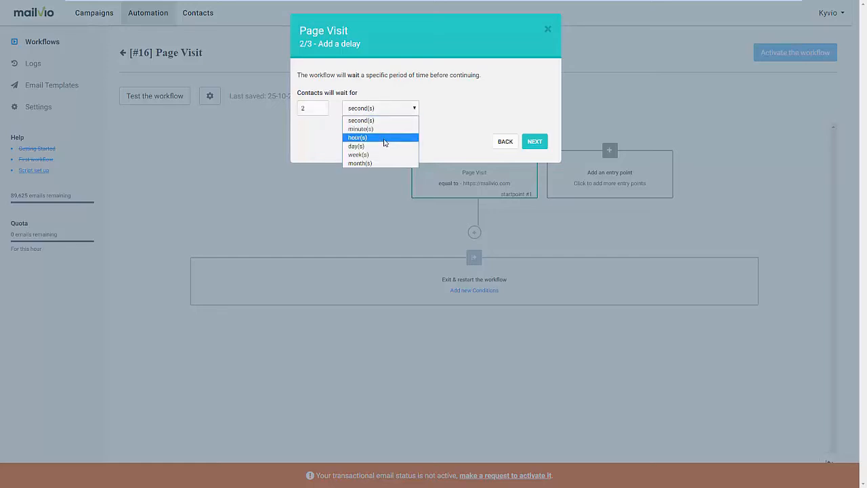
left_click(383, 138)
left_click(535, 141)
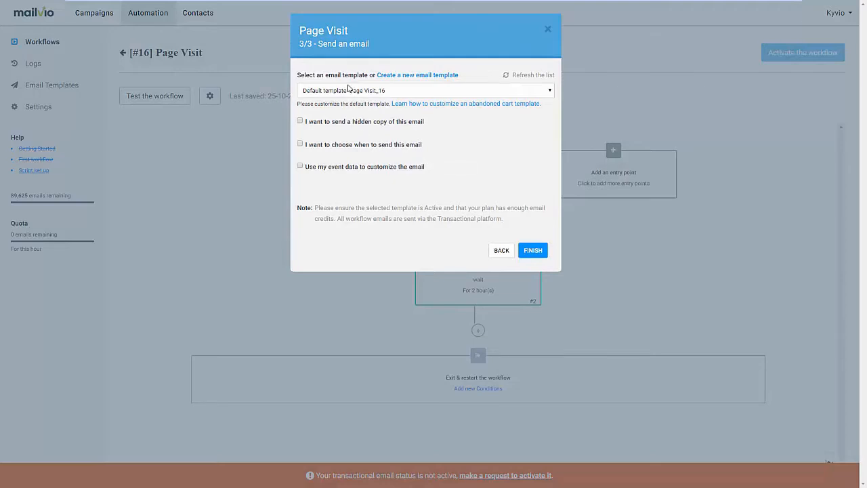
Step: Complete the workflow's send-email step using the template Default template -Page Visit_16
left_click(353, 89)
left_click(359, 92)
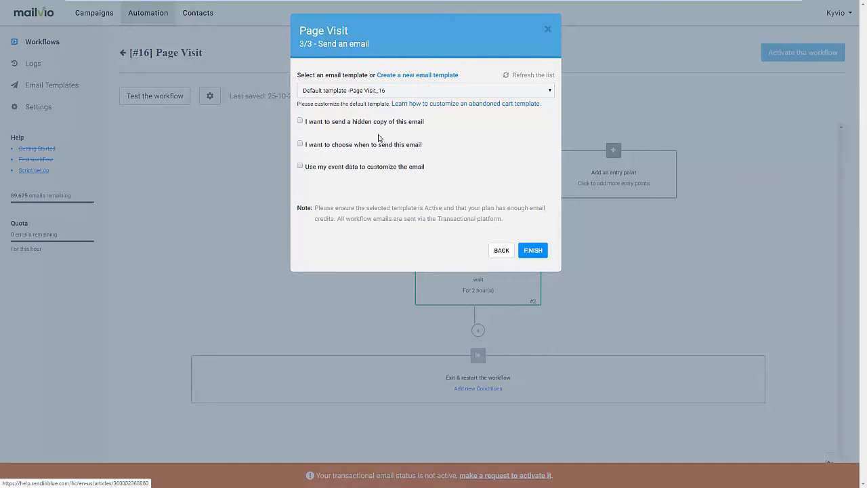
left_click(300, 144)
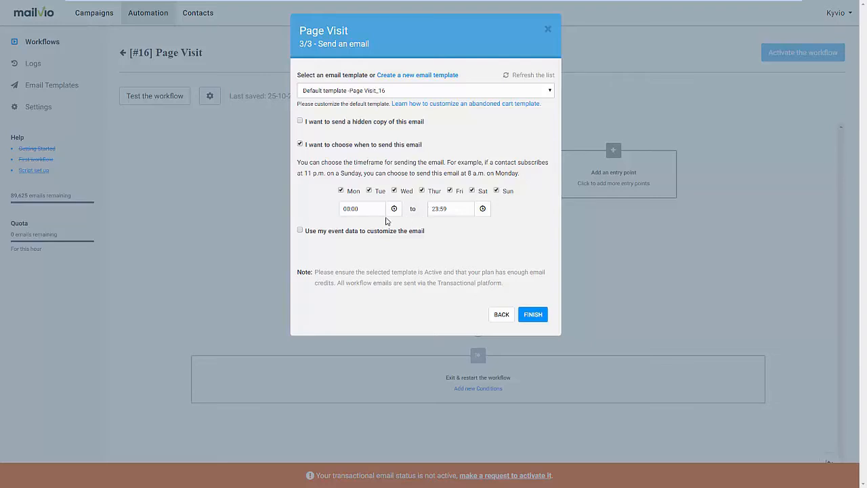
left_click(301, 230)
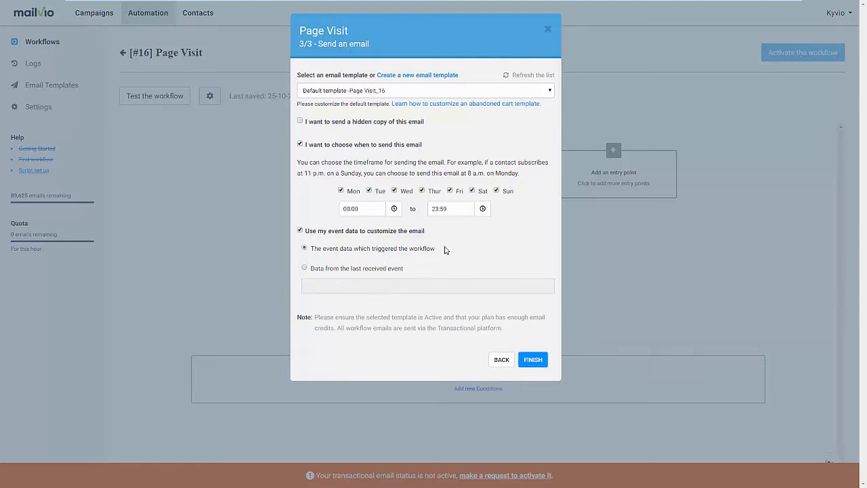
left_click(300, 231)
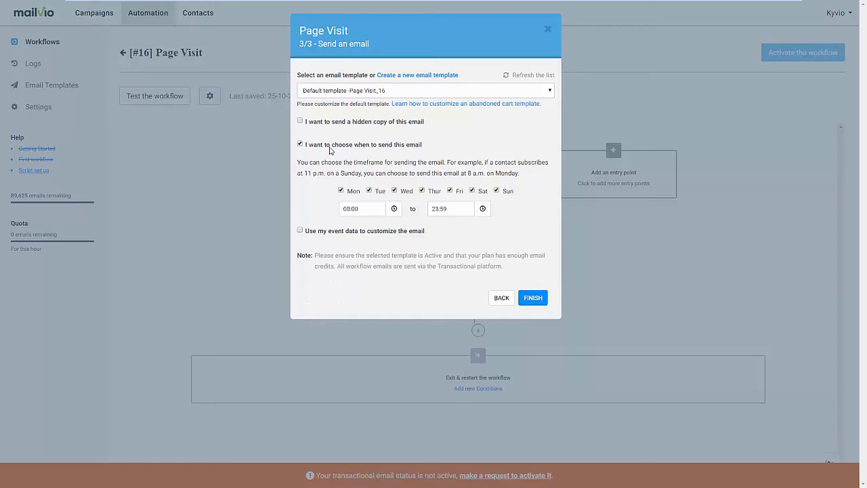
left_click(532, 234)
Step: Insert an If/Else condition after the 2-hour wait that checks Email Marketing Activity for Opened, All Campaigns, At any time
scroll(562, 227, "down", 2)
scroll(564, 216, "up", 2)
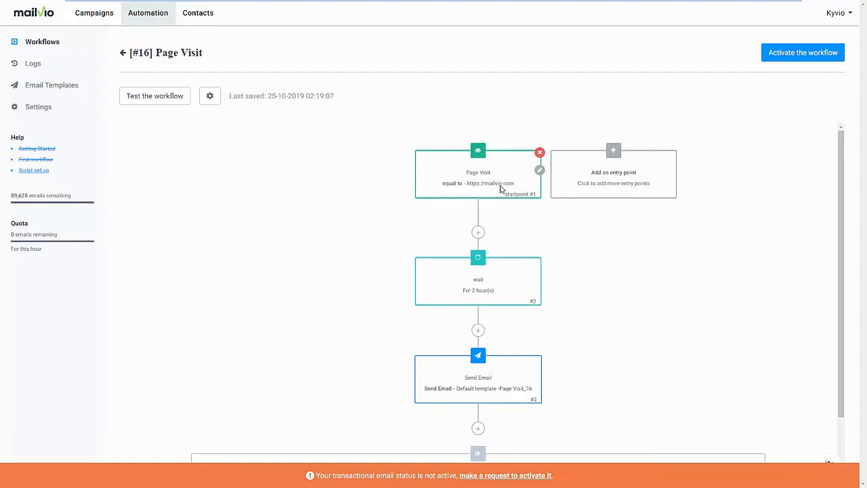
scroll(499, 213, "down", 1)
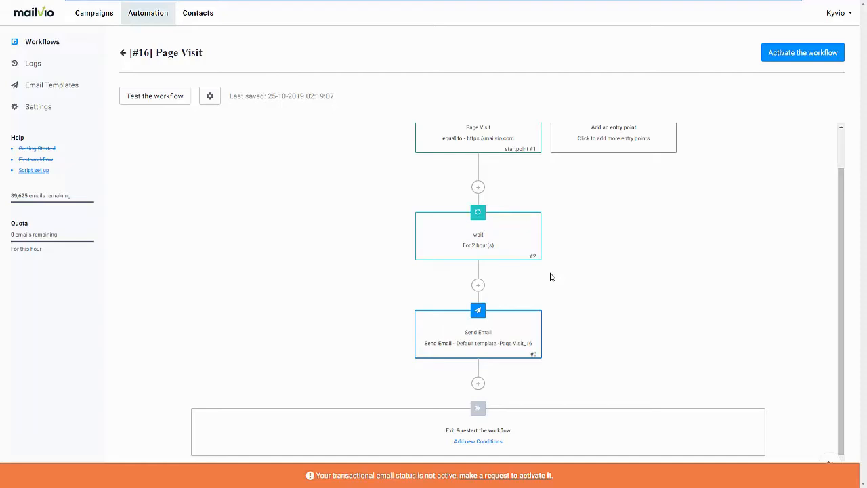
left_click(477, 286)
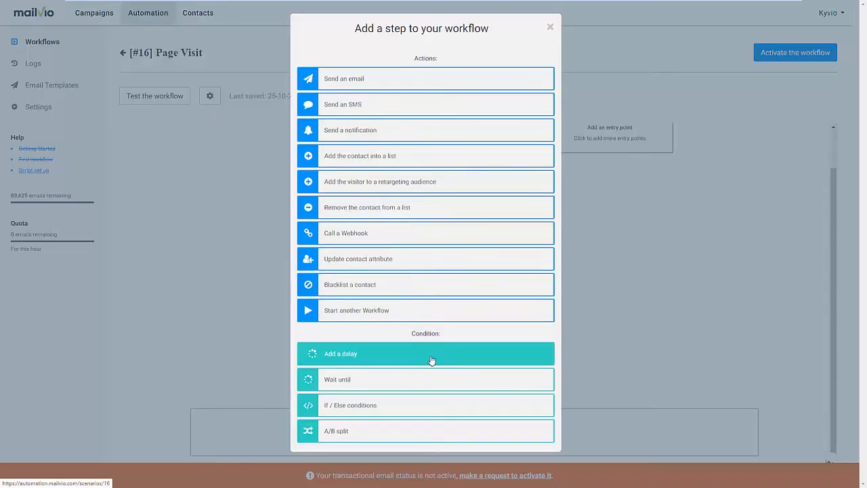
left_click(407, 406)
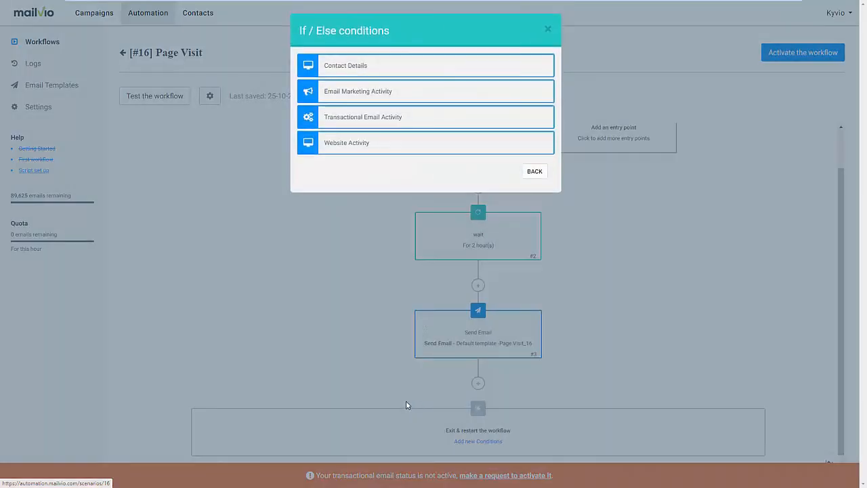
left_click(378, 93)
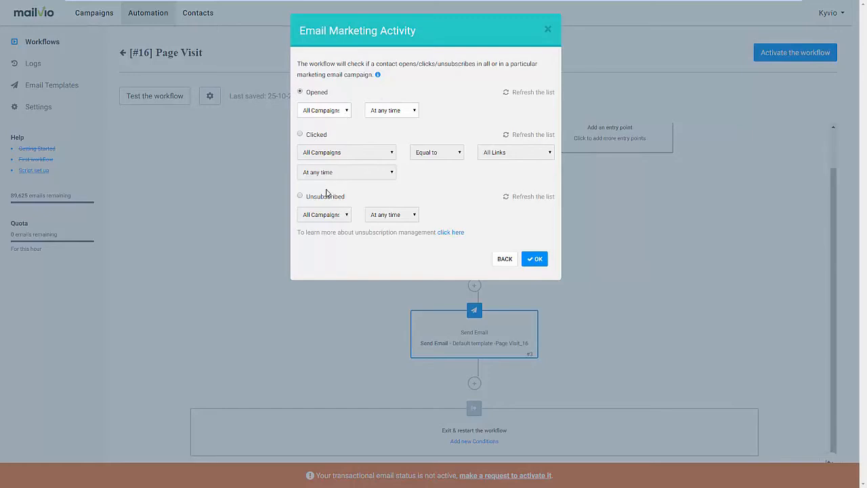
left_click(375, 114)
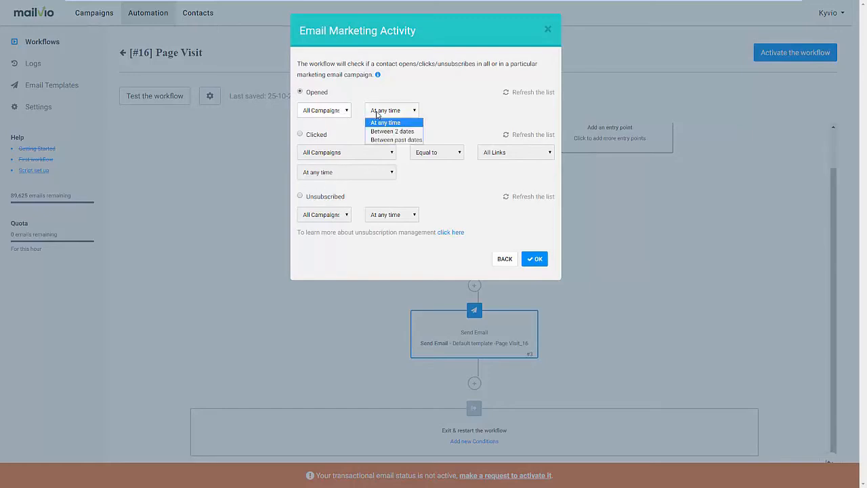
left_click(332, 114)
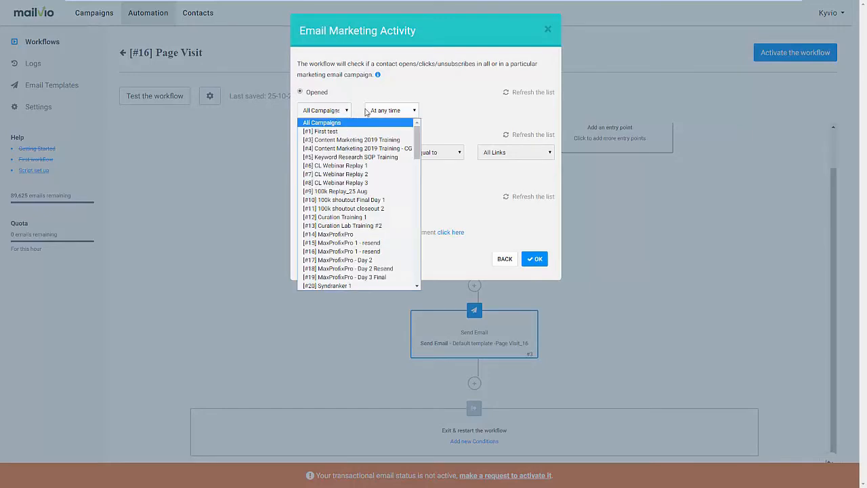
left_click(401, 98)
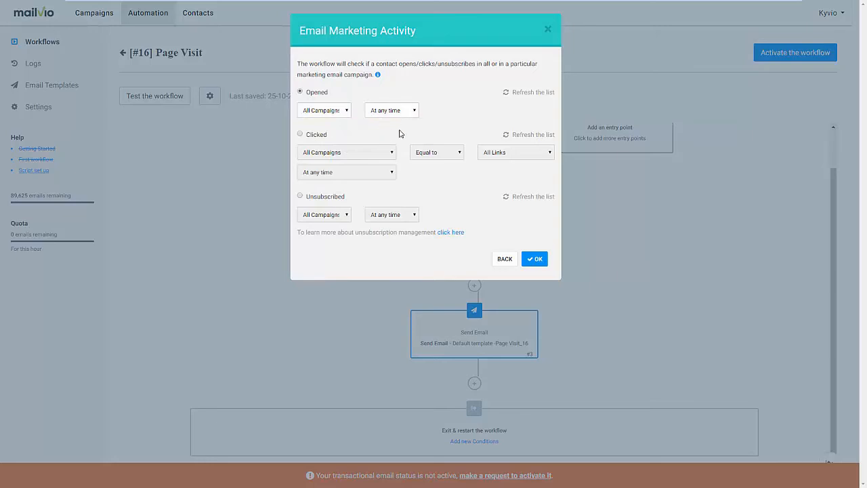
left_click(533, 261)
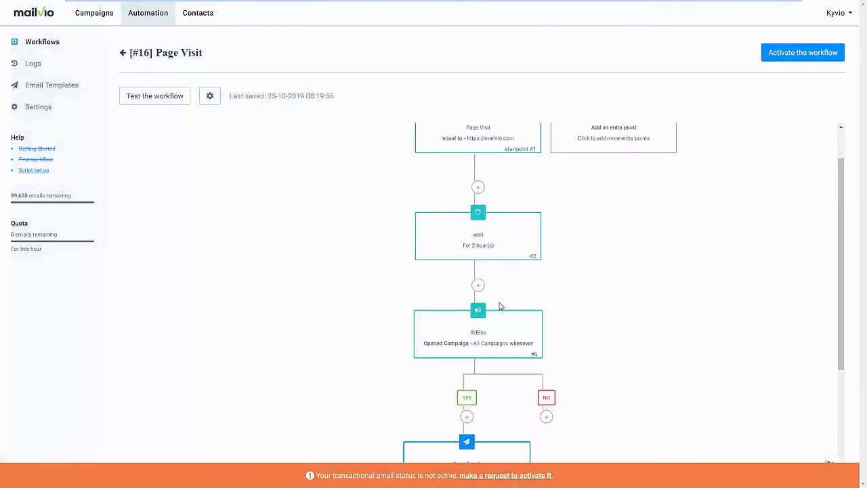
Step: Review the actions and conditions available for the If/Else condition's No branch, then close the list and look over the workflow
scroll(499, 305, "down", 2)
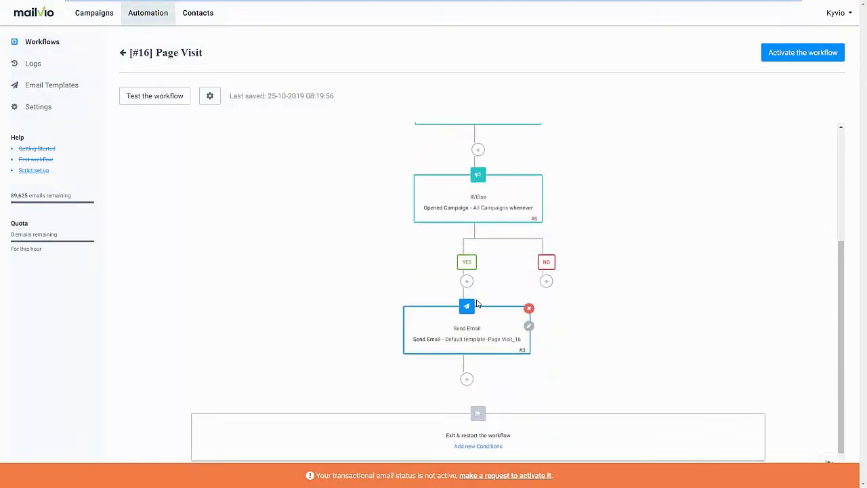
left_click(545, 281)
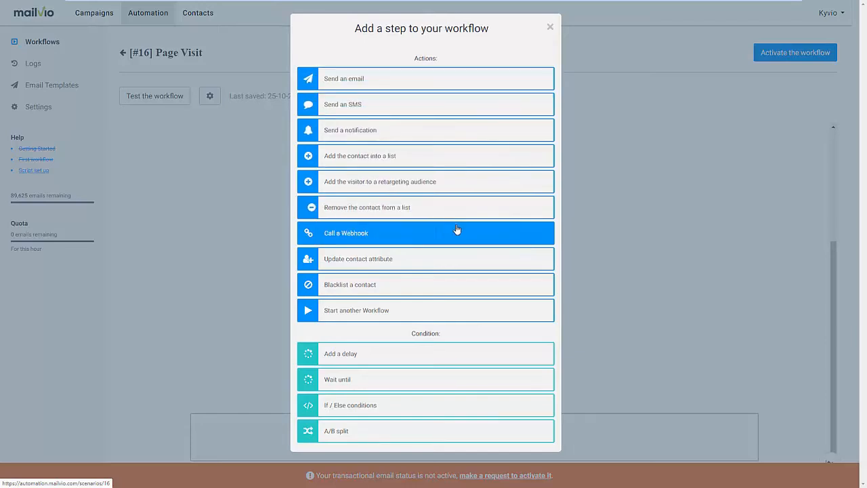
left_click(610, 229)
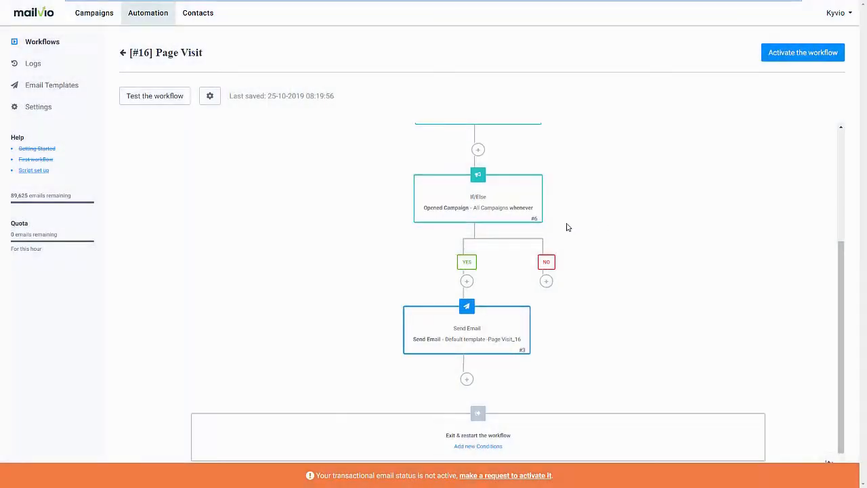
scroll(568, 228, "up", 3)
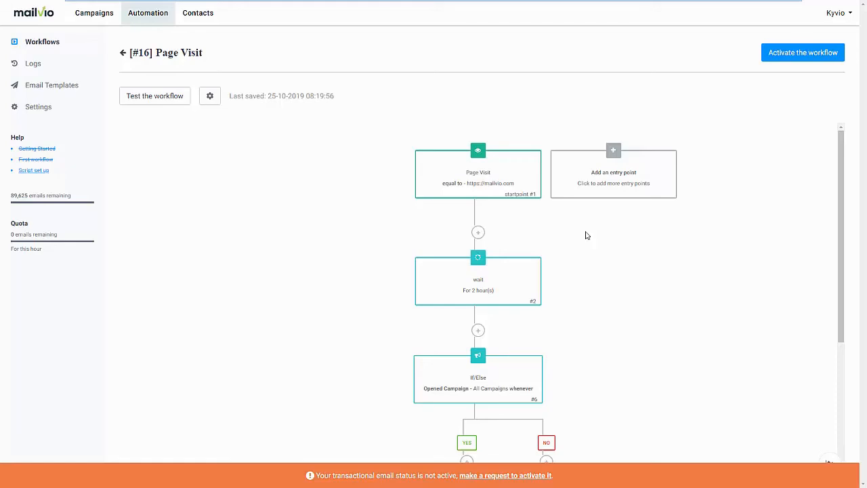
Step: Examine the additional entry points available for the workflow, including Email Marketing Activity and A contact visits a page, without adding one
left_click(615, 161)
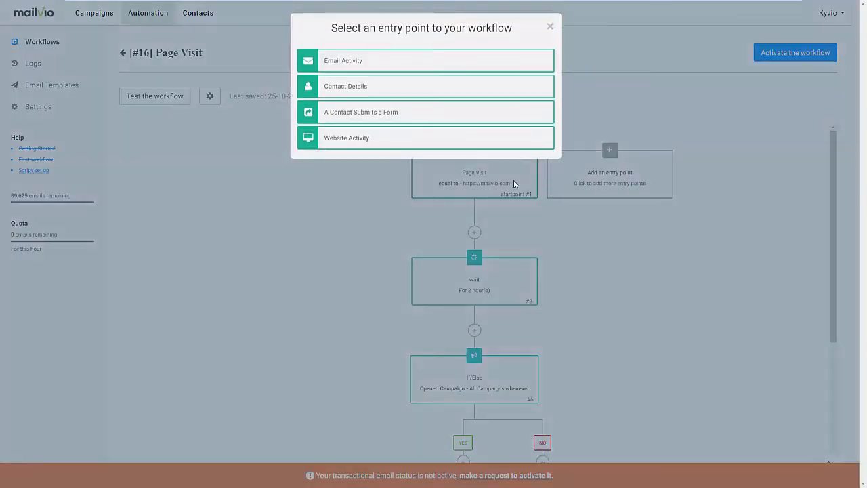
left_click(366, 69)
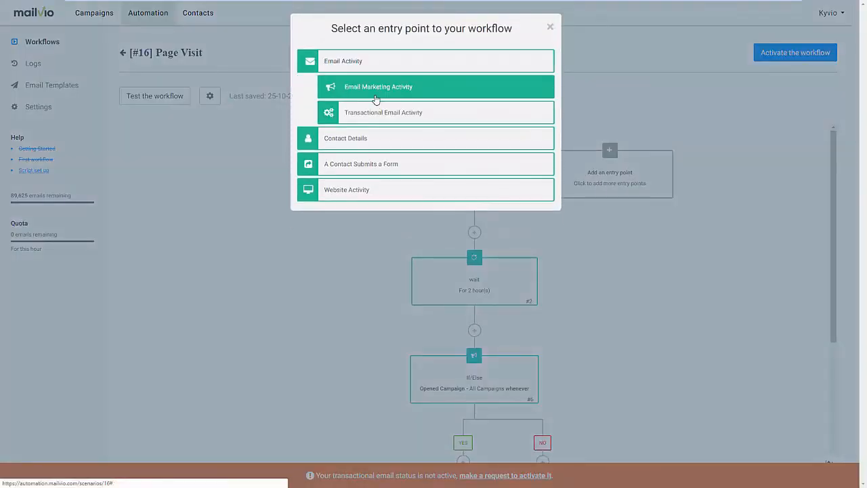
left_click(415, 93)
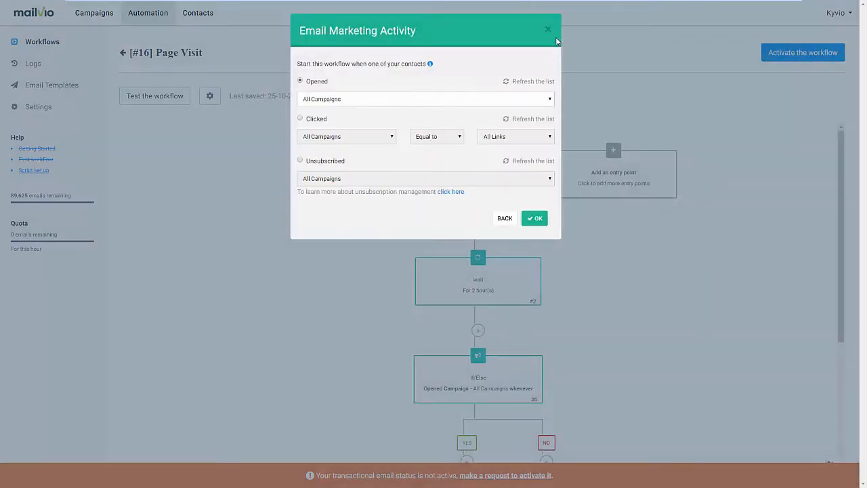
left_click(546, 31)
left_click(587, 170)
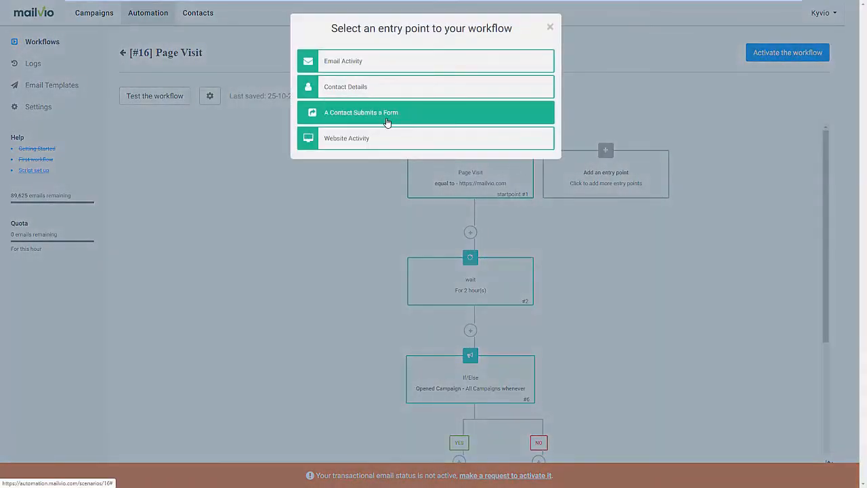
left_click(386, 143)
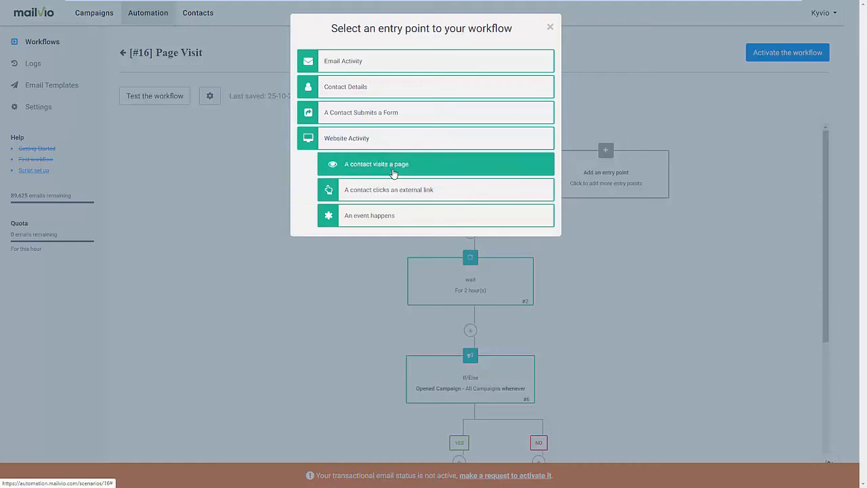
left_click(396, 171)
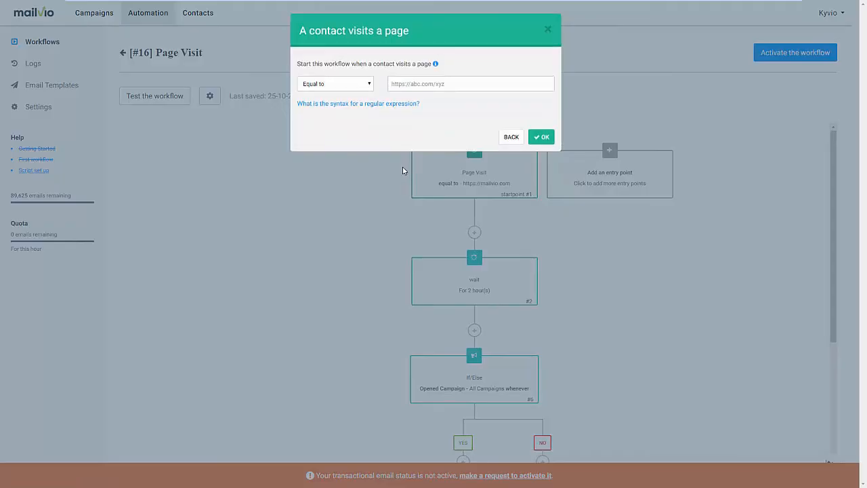
left_click(511, 136)
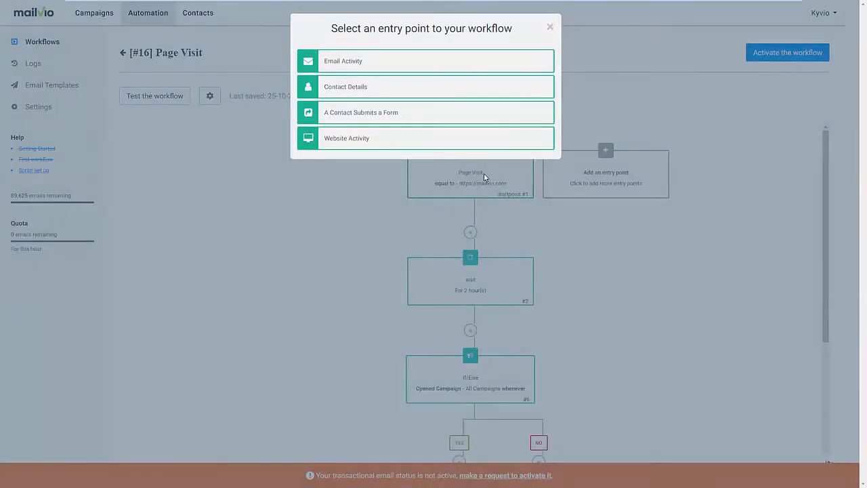
left_click(549, 29)
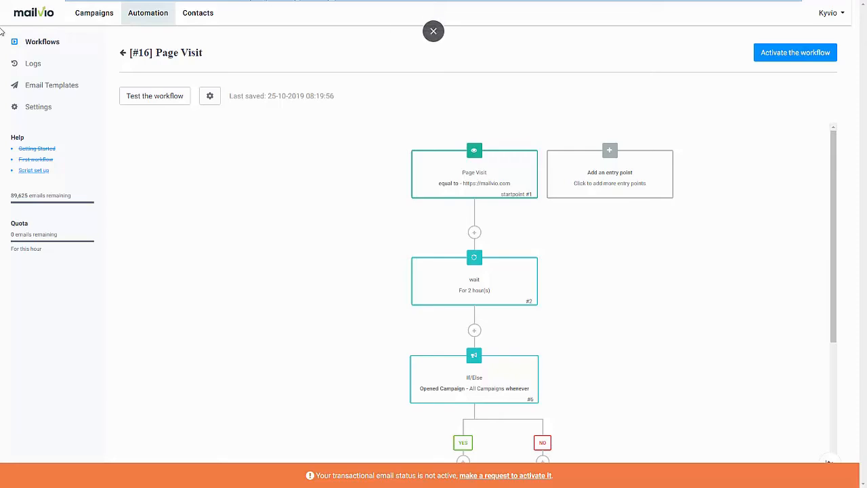
Step: Leave the workflow without activating it and start a new email campaign
left_click(123, 10)
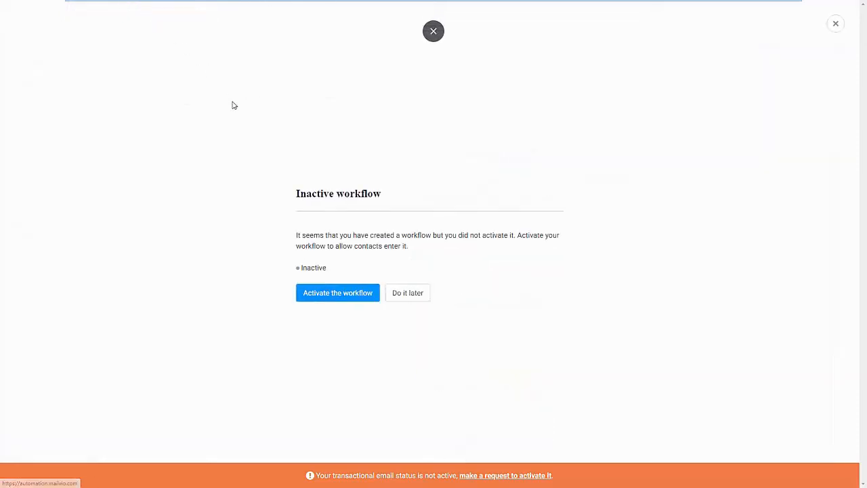
left_click(398, 302)
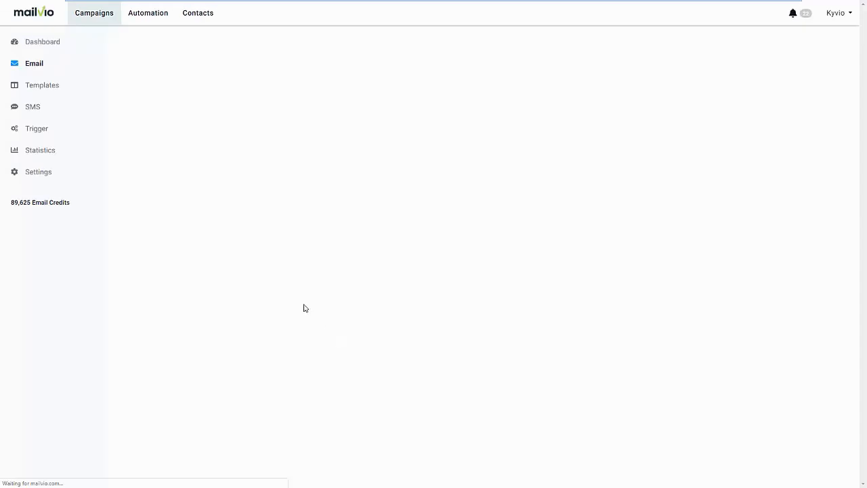
left_click(764, 58)
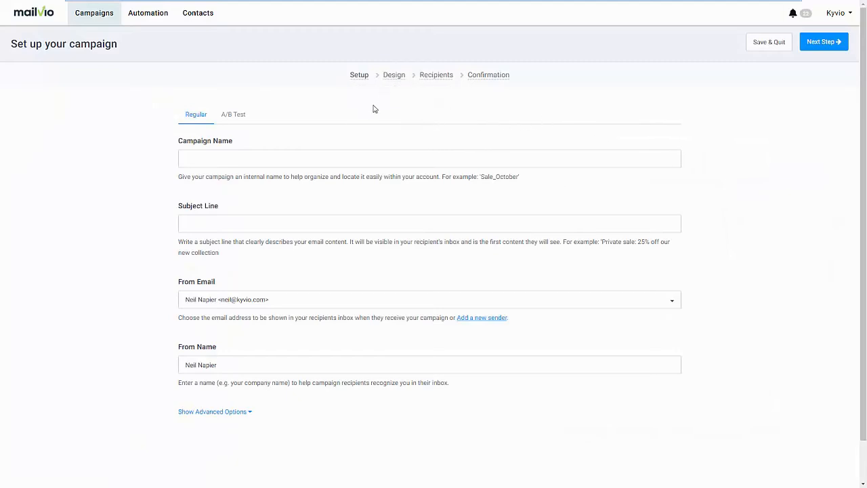
Step: Name the campaign Live Demo, set its subject line to This is a live demo, and look over the advanced options
left_click(258, 163)
type("Live Demo")
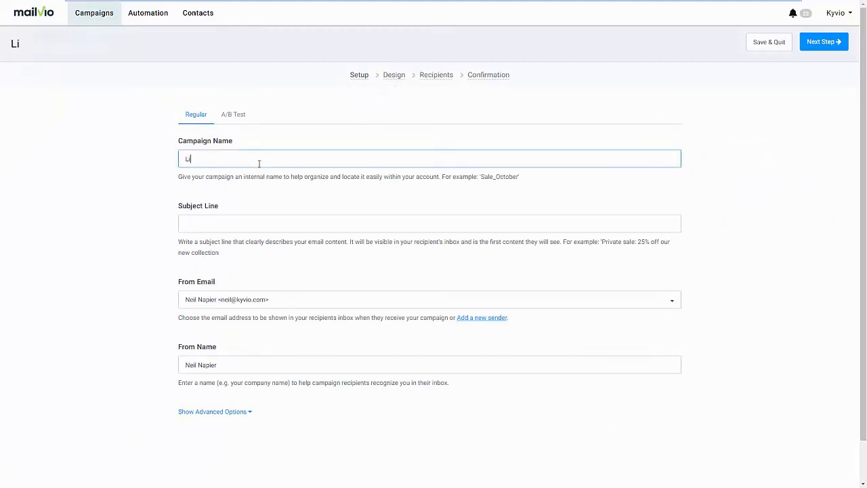
key("Tab")
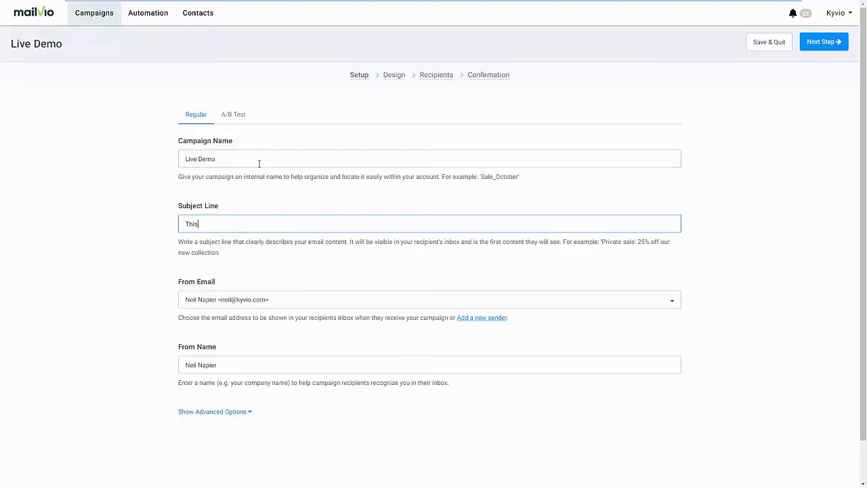
type("This is a live demo")
left_click(227, 411)
scroll(269, 416, "down", 2)
scroll(268, 421, "down", 3)
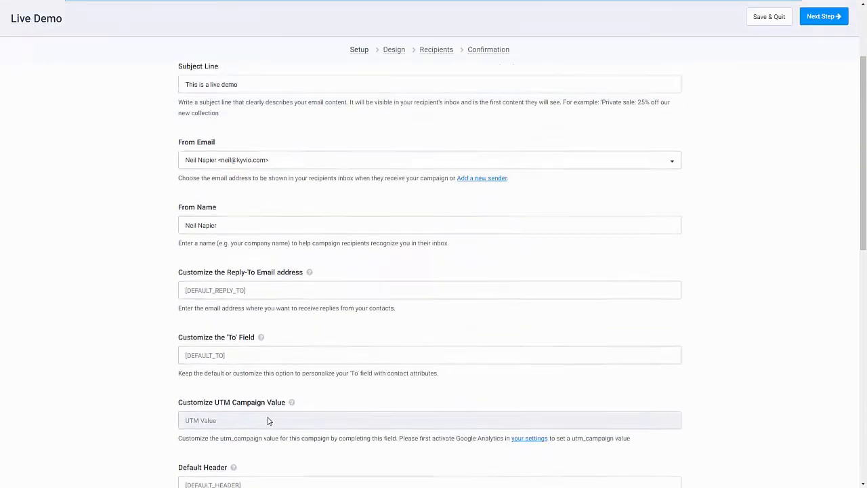
scroll(269, 418, "up", 5)
Step: Make the campaign an A/B test with This demo rocks! as subject line B, and continue to the design stage
left_click(237, 119)
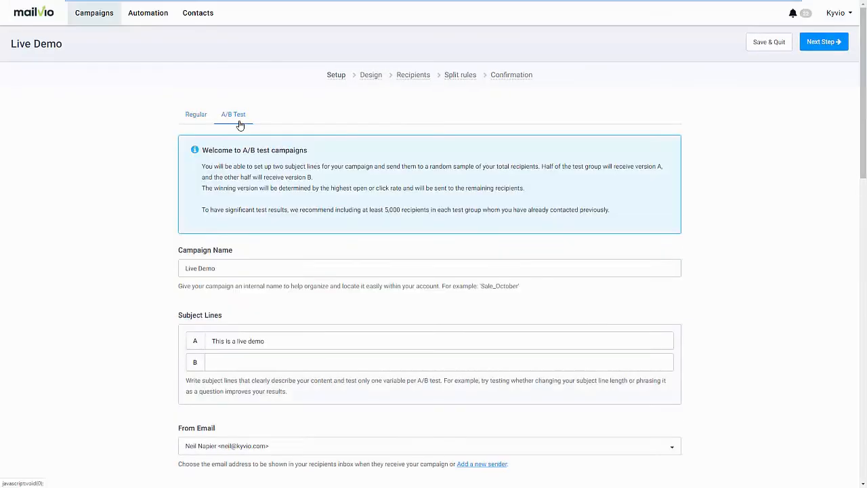
left_click(249, 361)
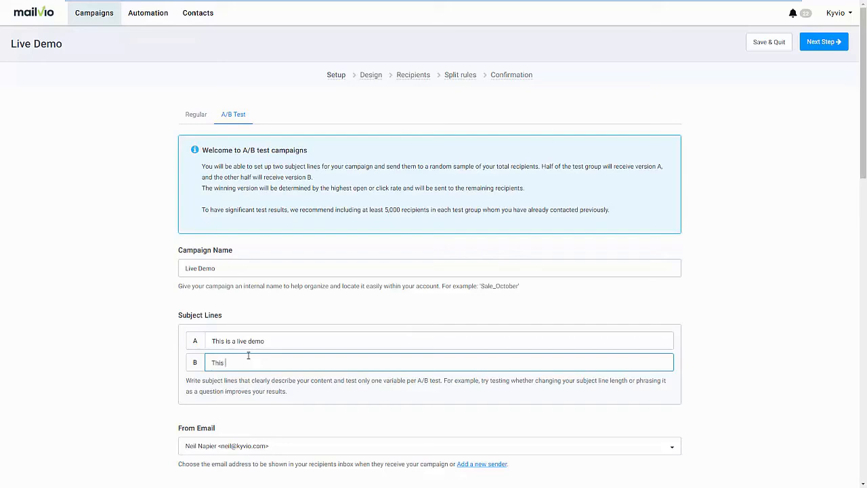
type("This demo rocks")
scroll(305, 407, "down", 5)
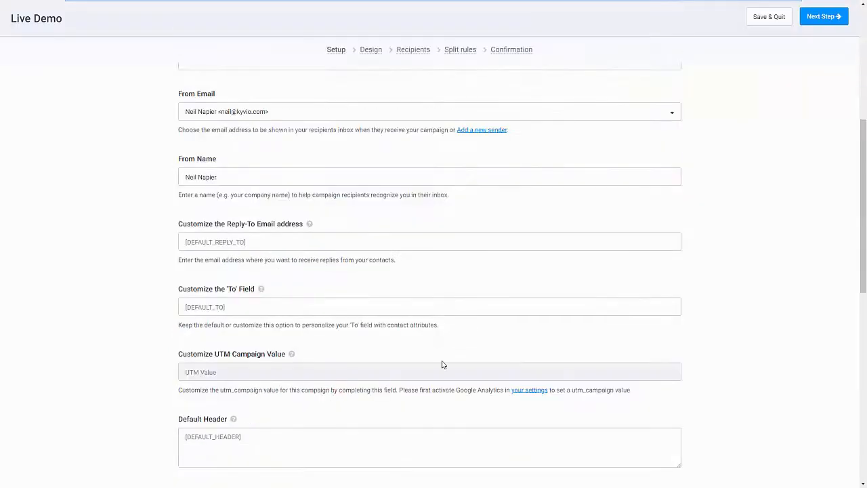
scroll(776, 145, "up", 5)
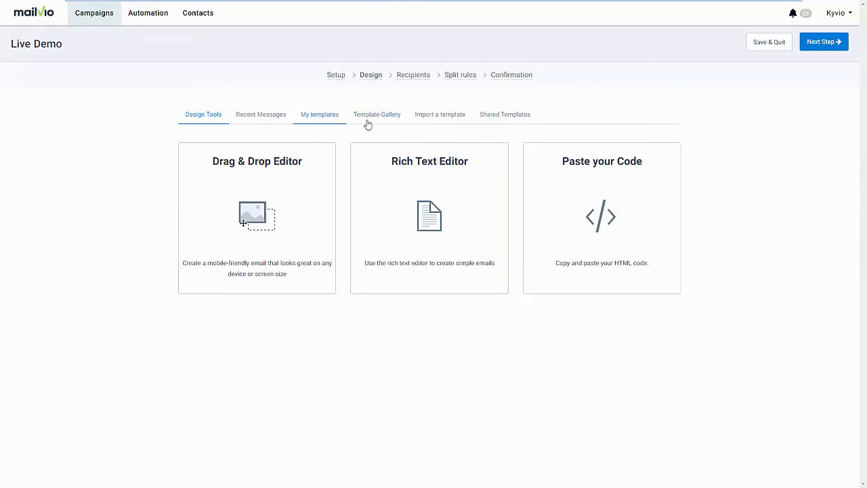
Step: Browse the designs in the template gallery for the campaign email
left_click(397, 122)
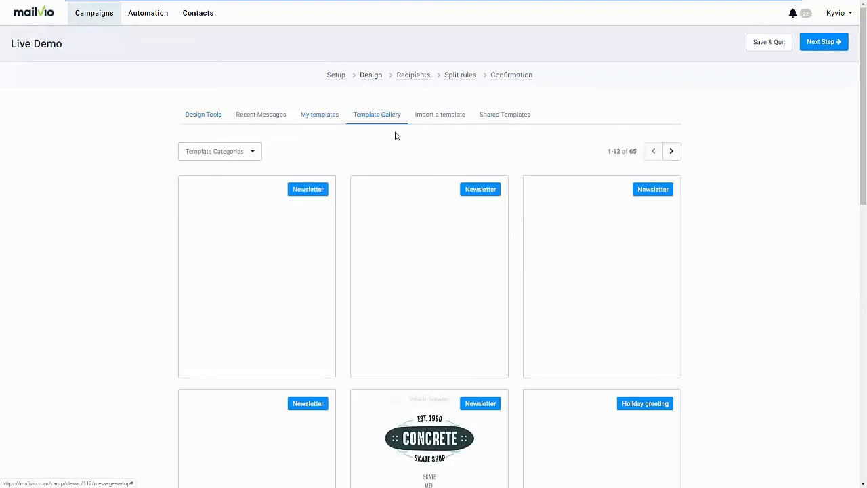
scroll(346, 281, "down", 6)
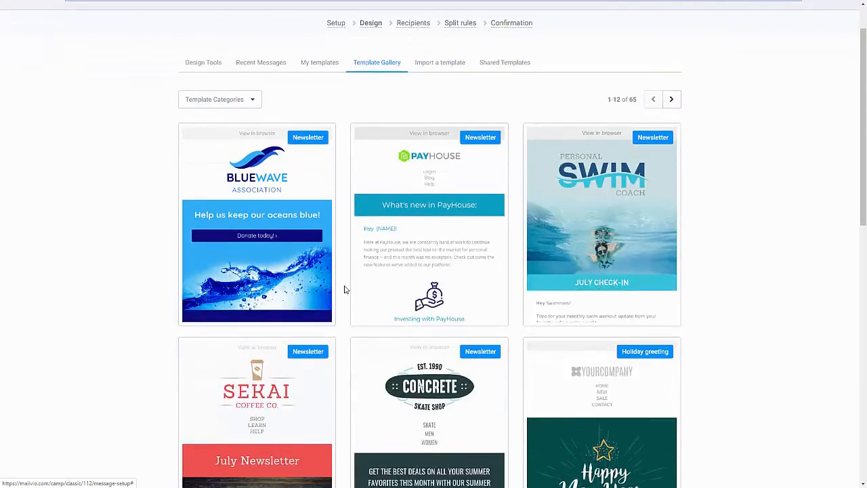
scroll(341, 290, "up", 4)
scroll(334, 293, "down", 7)
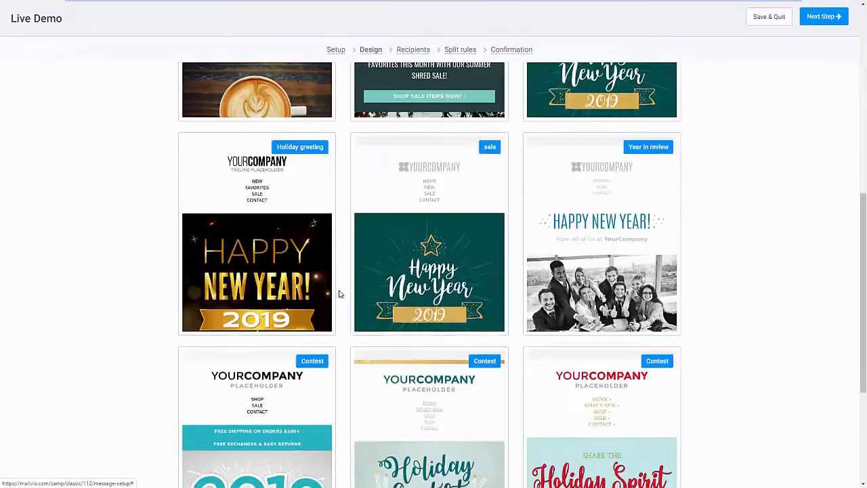
scroll(339, 293, "up", 10)
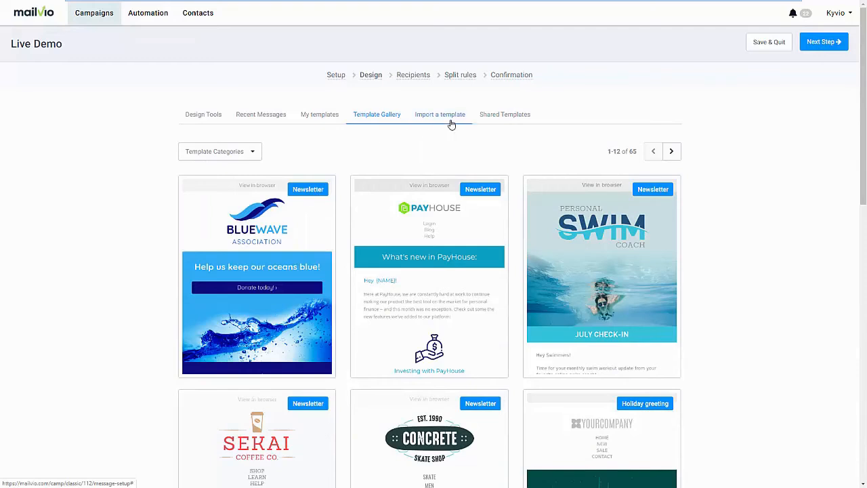
left_click(222, 122)
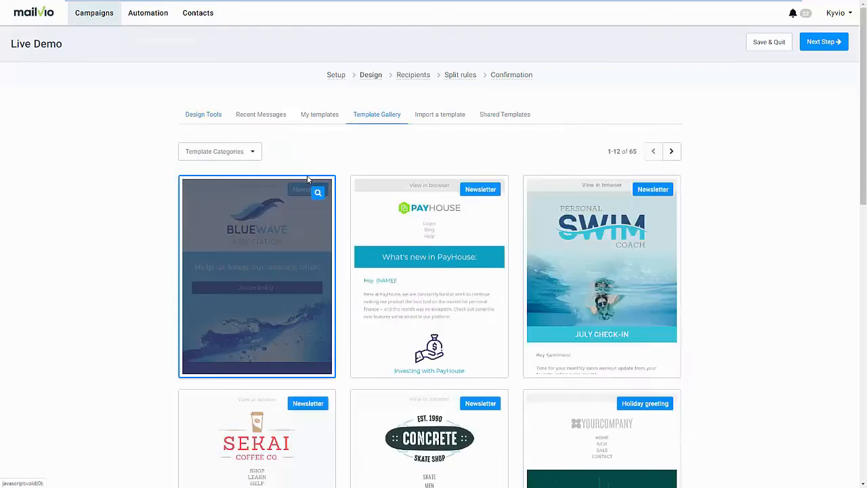
scroll(191, 328, "down", 3)
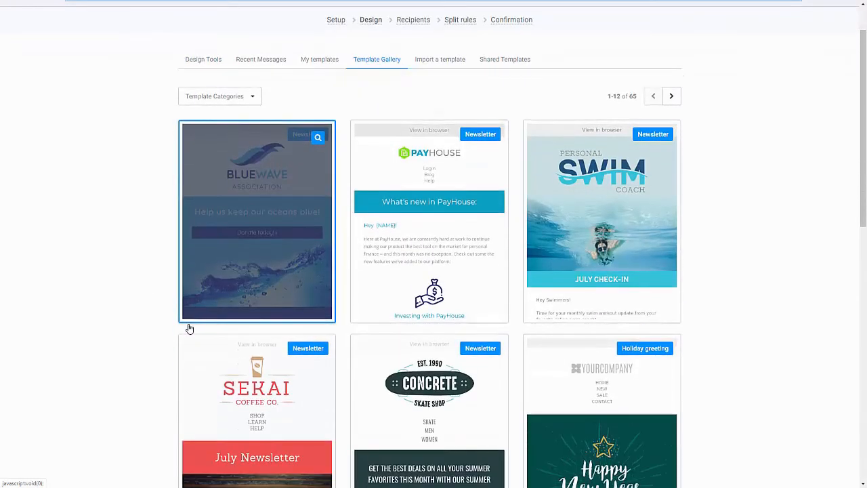
scroll(656, 174, "up", 2)
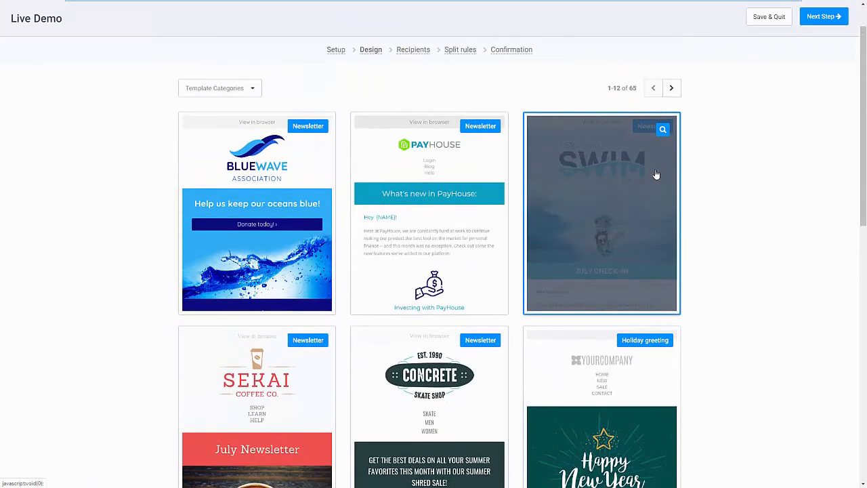
Step: Preview the Personal Swim Coach newsletter template in full and choose it for the campaign
left_click(660, 133)
scroll(572, 206, "down", 3)
scroll(572, 210, "down", 10)
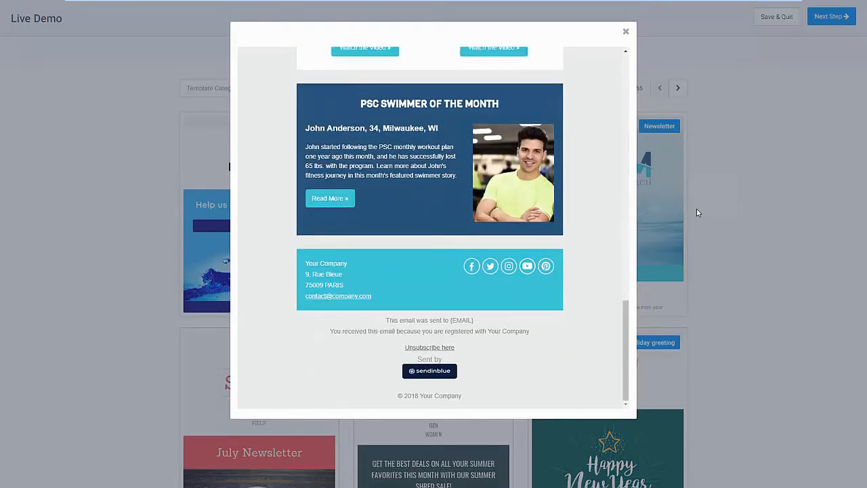
left_click(701, 213)
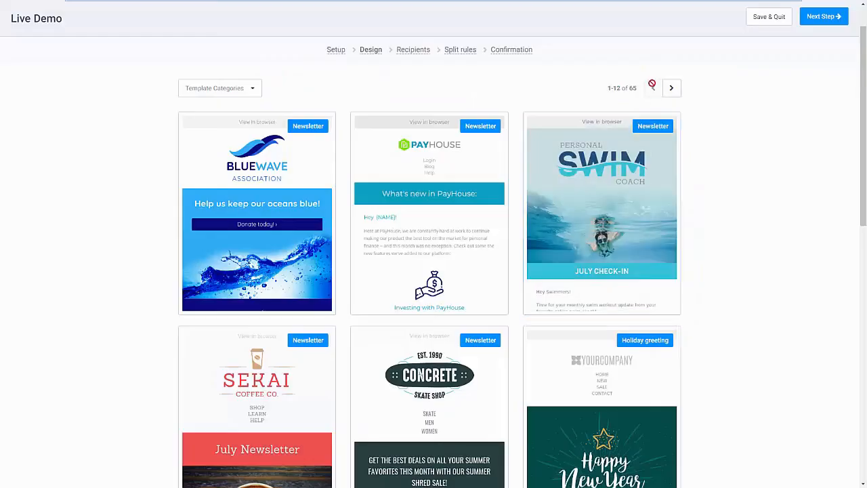
left_click(632, 241)
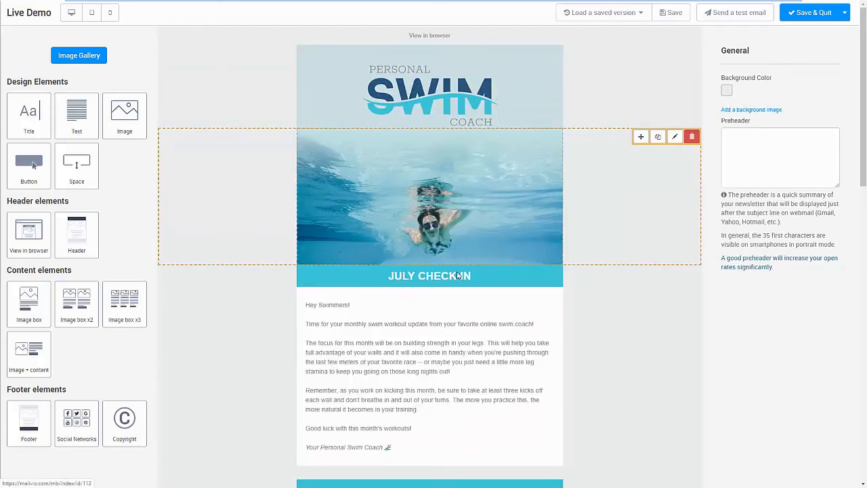
Step: Look through the newsletter in the editor, save and quit the design, and check the email preview down to its footer
scroll(458, 278, "down", 2)
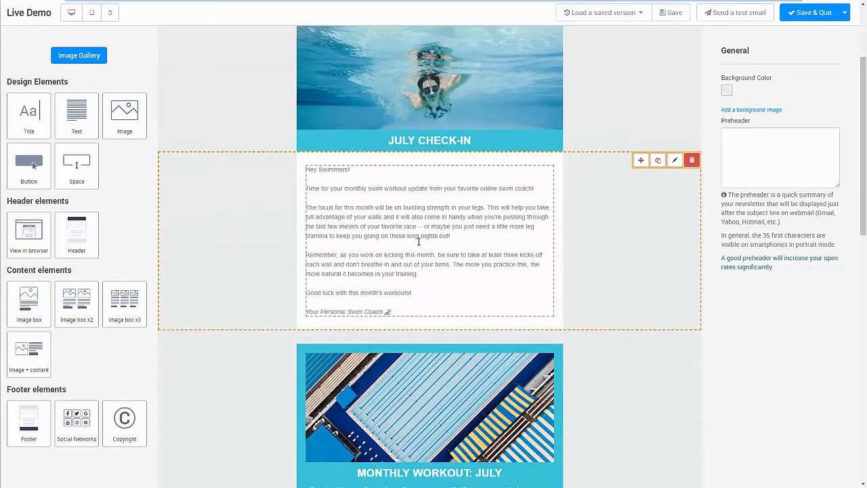
scroll(425, 273, "down", 3)
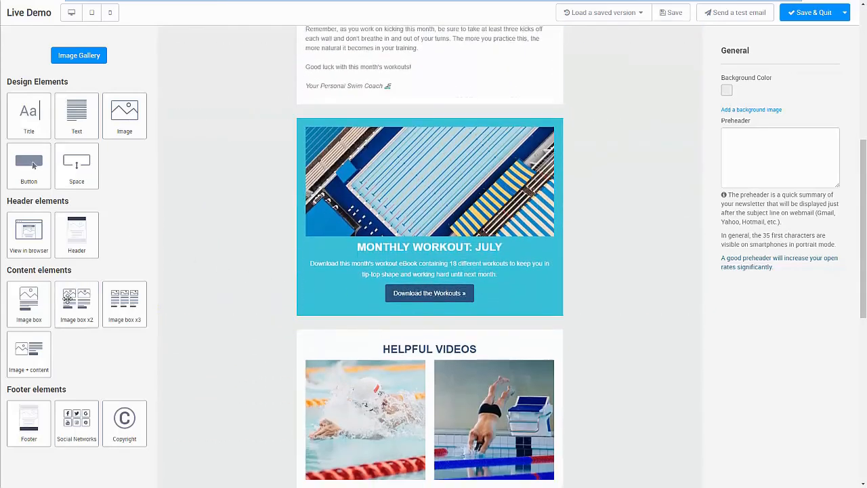
scroll(203, 342, "down", 1)
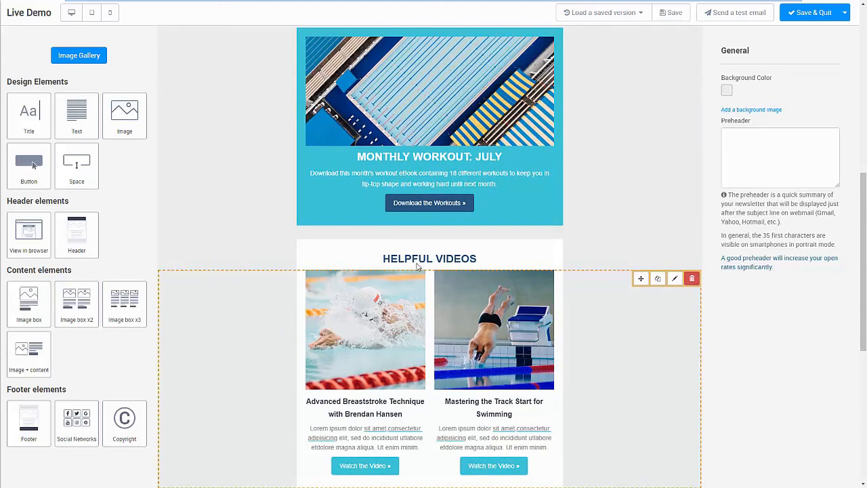
scroll(600, 182, "up", 2)
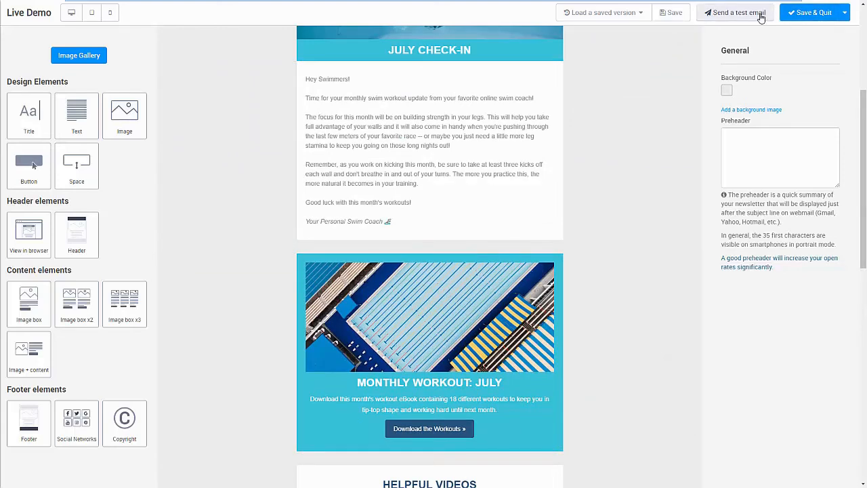
left_click(815, 15)
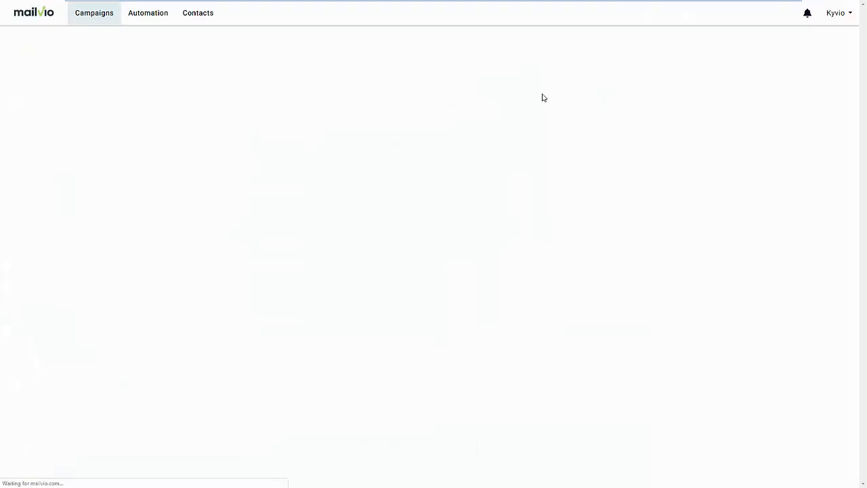
scroll(590, 264, "down", 1)
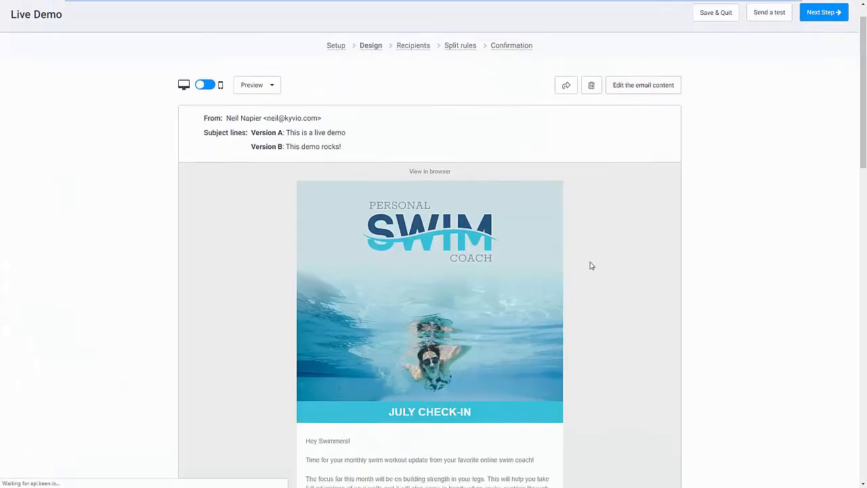
scroll(594, 255, "down", 15)
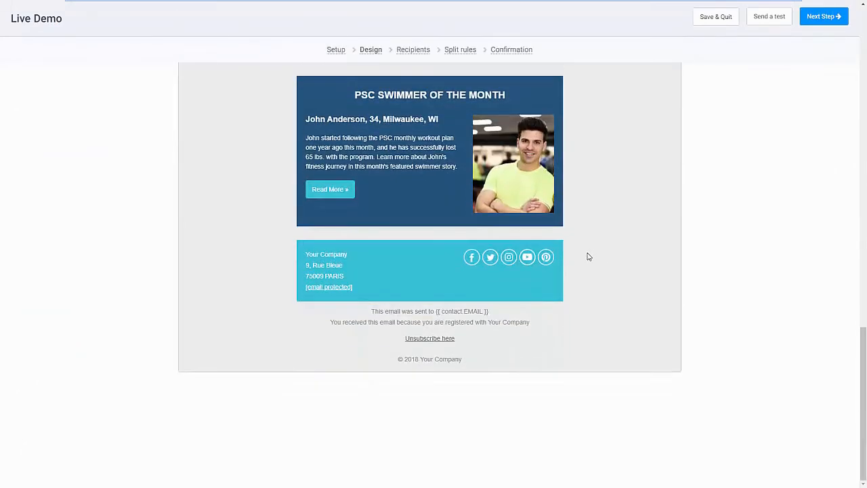
Step: Check the newsletter in the mobile preview and look over the other available preview options
scroll(588, 253, "up", 5)
scroll(648, 195, "up", 10)
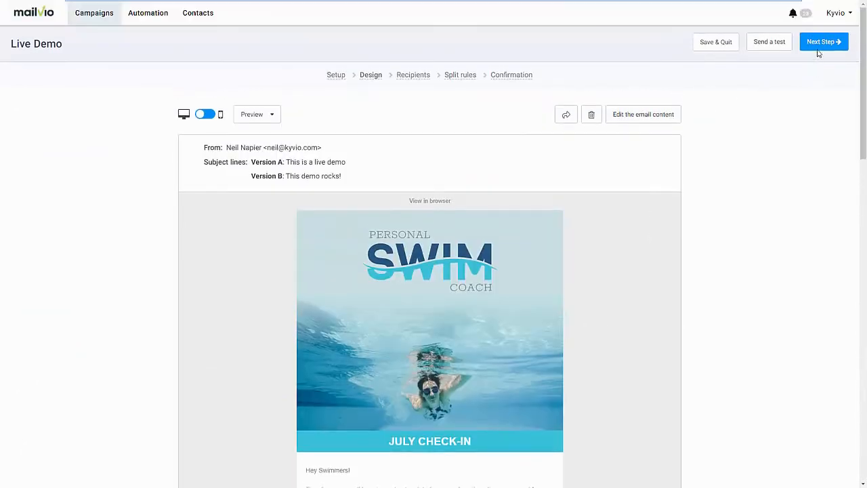
left_click(820, 43)
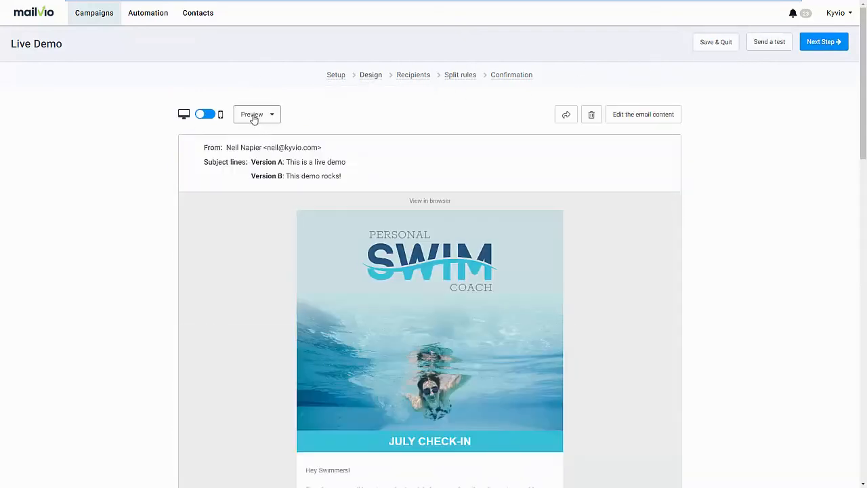
left_click(212, 116)
scroll(399, 270, "down", 5)
scroll(400, 269, "down", 3)
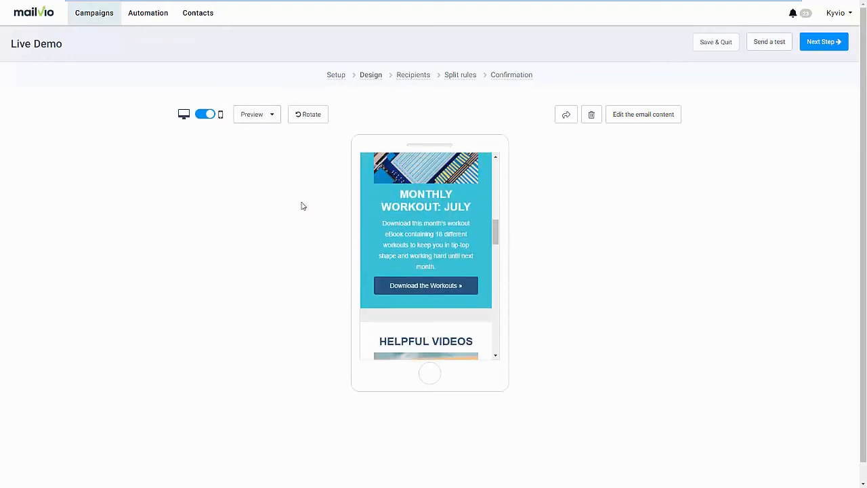
left_click(269, 116)
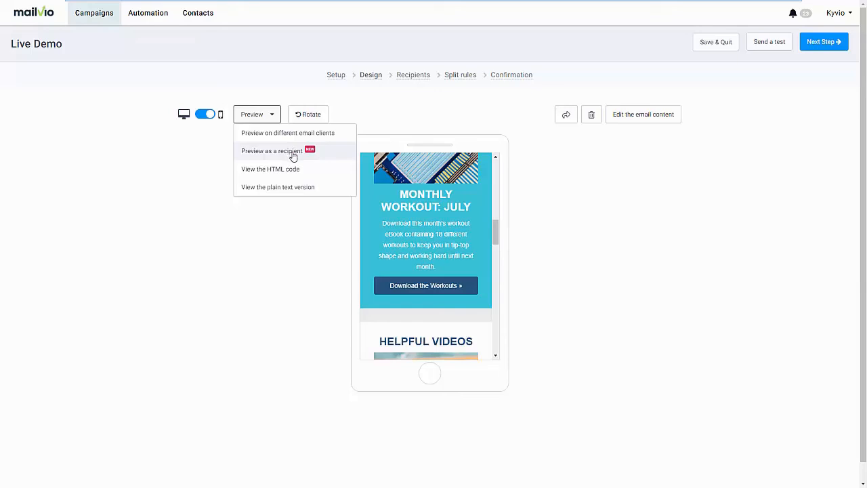
left_click(535, 169)
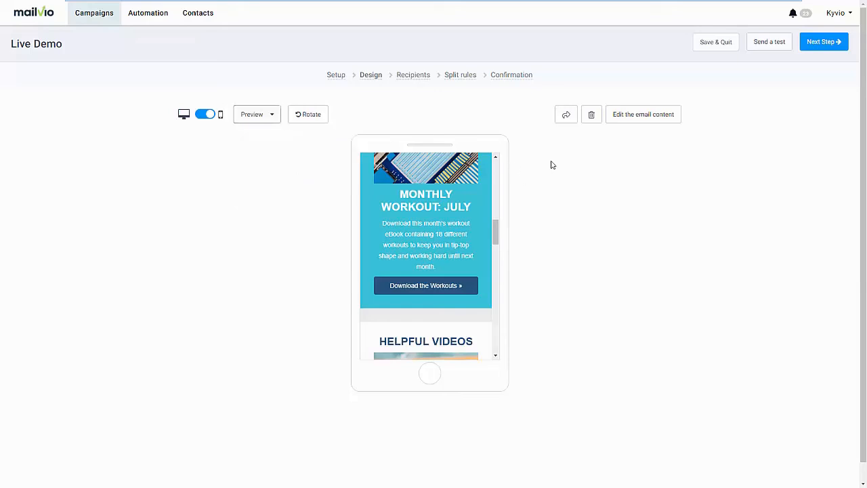
Step: Choose all contact lists as recipients, exclude cu_kv_active_sep27 and cu_kyvio_active_30Sept19, and update the recipient count
left_click(817, 43)
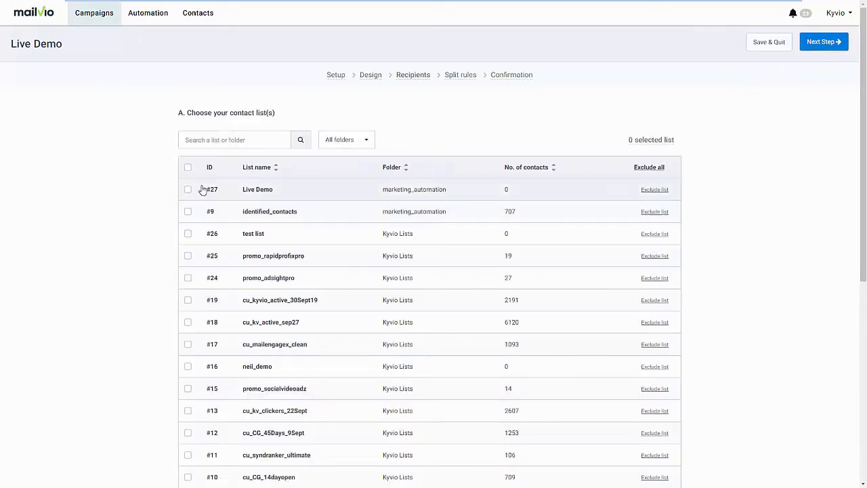
left_click(188, 167)
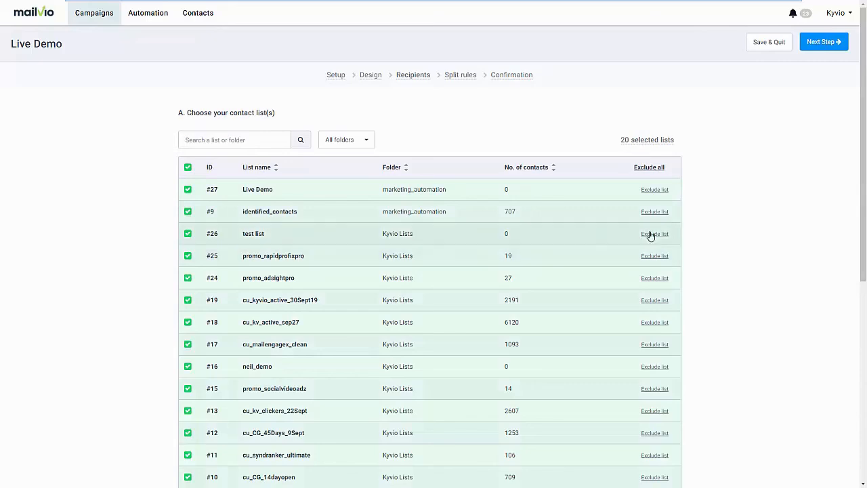
left_click(654, 322)
left_click(654, 300)
scroll(731, 302, "down", 4)
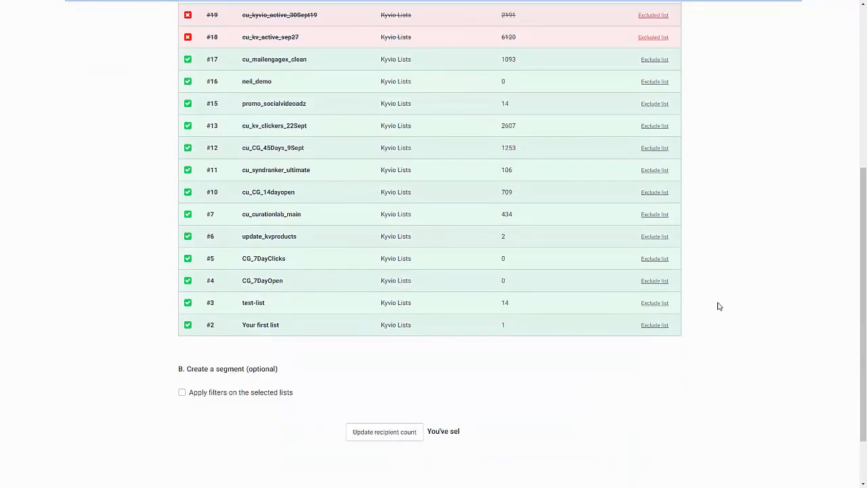
scroll(395, 433, "down", 2)
left_click(384, 362)
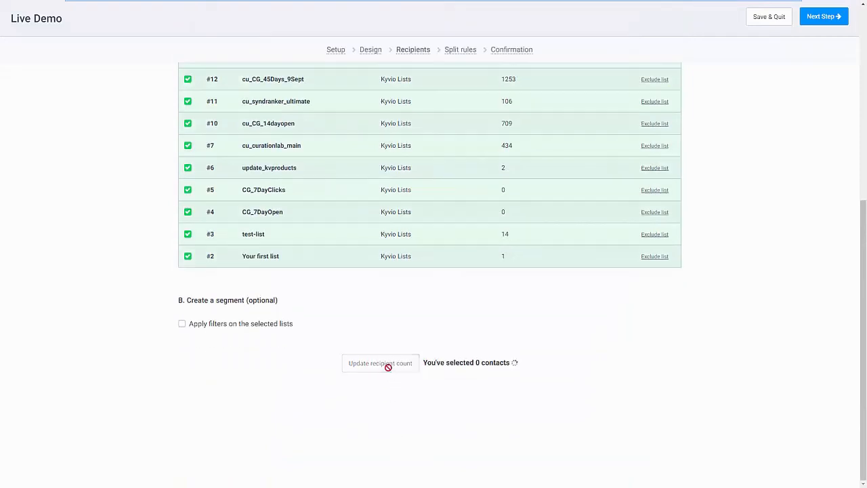
Step: Filter the selected lists to EMAIL Readers with unique opening of All Campaigns, Whenever, update the recipient count, and continue to the split rules
left_click(247, 329)
scroll(339, 366, "down", 1)
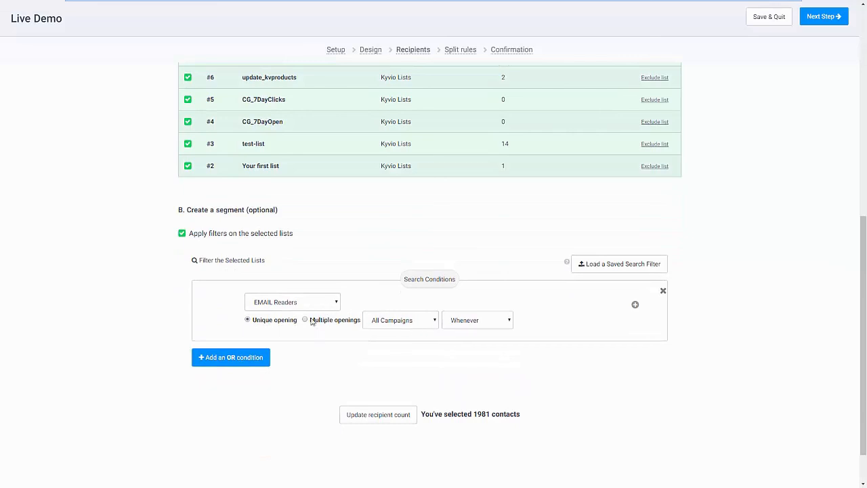
left_click(377, 414)
scroll(595, 333, "up", 7)
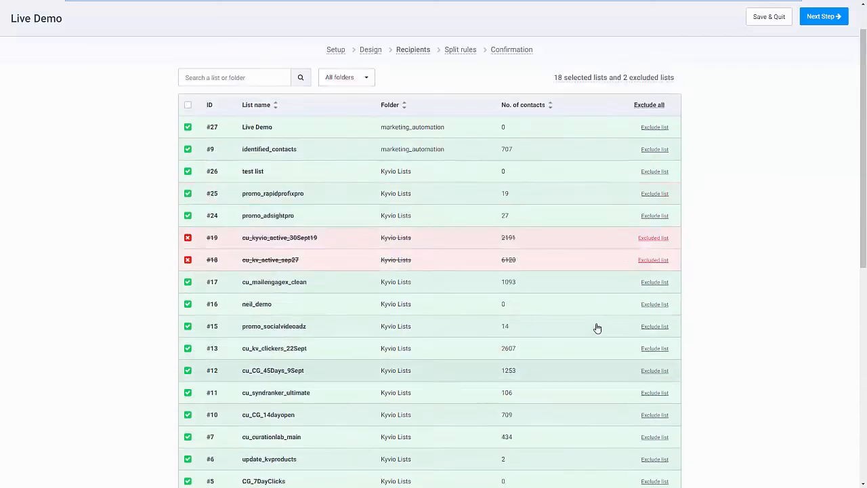
left_click(821, 43)
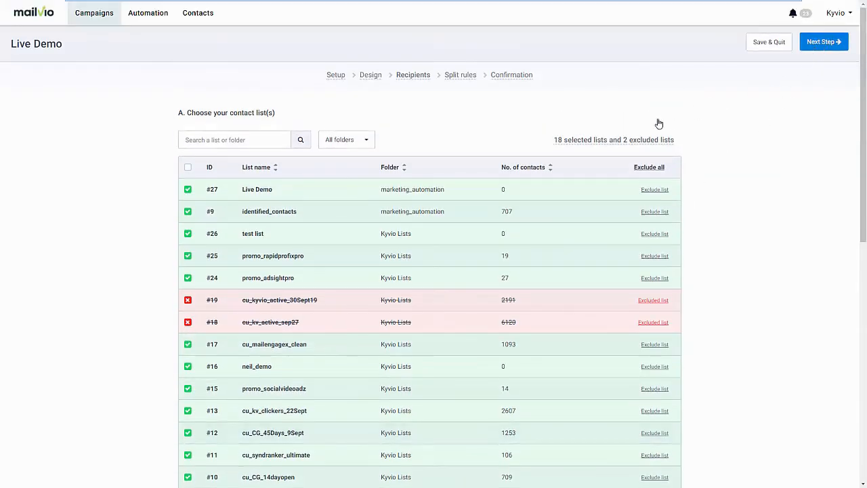
Step: Set test versions A and B to 31% each, with click rate deciding the winner after 2 hours, and continue to confirmation
left_click_drag(519, 164, 400, 169)
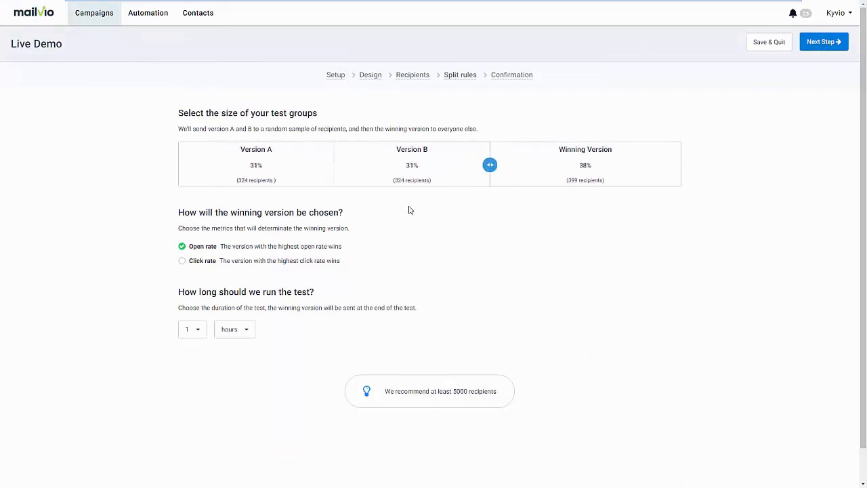
left_click(185, 263)
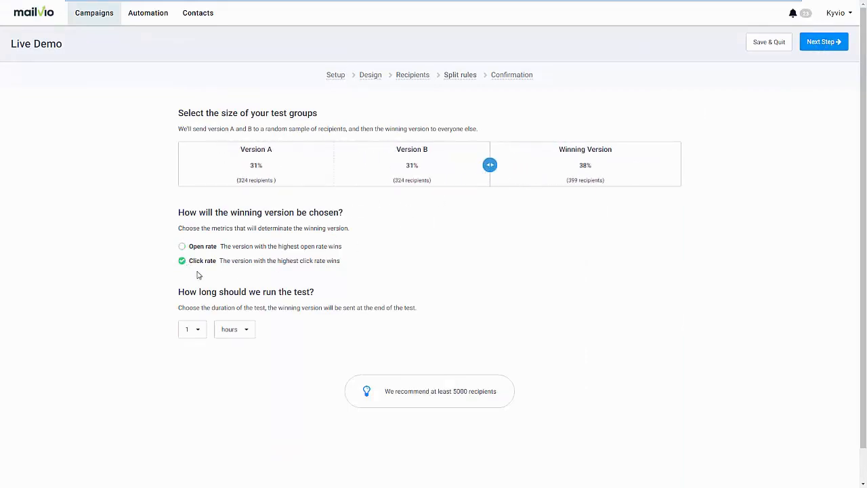
left_click(190, 334)
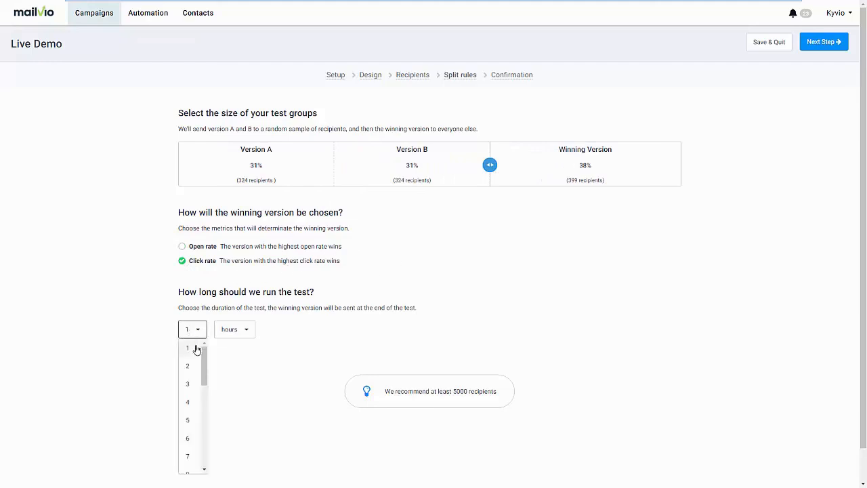
left_click(193, 368)
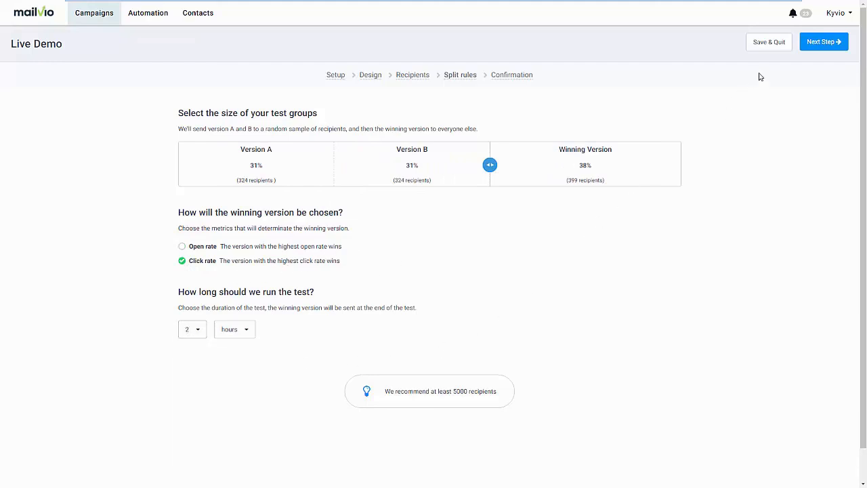
left_click(821, 44)
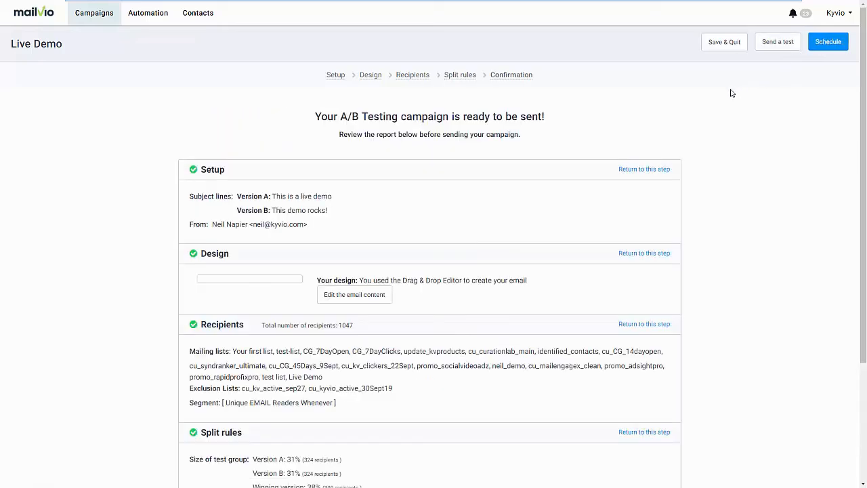
Step: Look over the campaign's scheduling options, close them without confirming, and go back to the campaigns overview
left_click(826, 46)
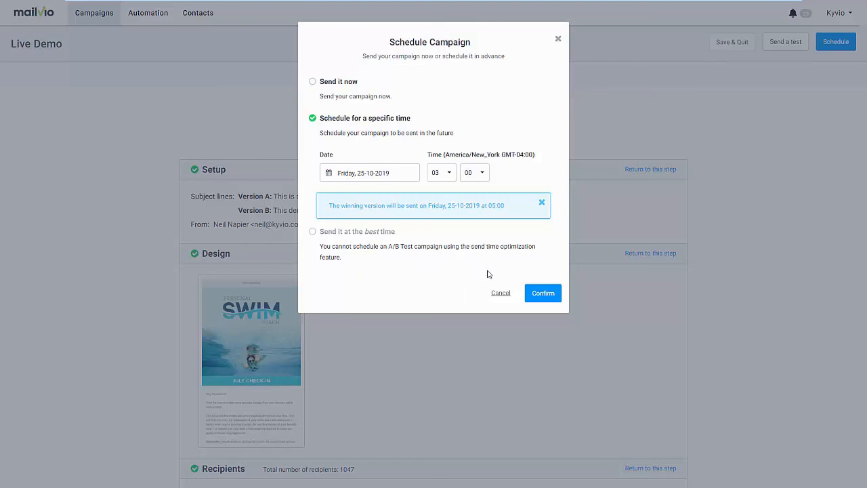
left_click(702, 268)
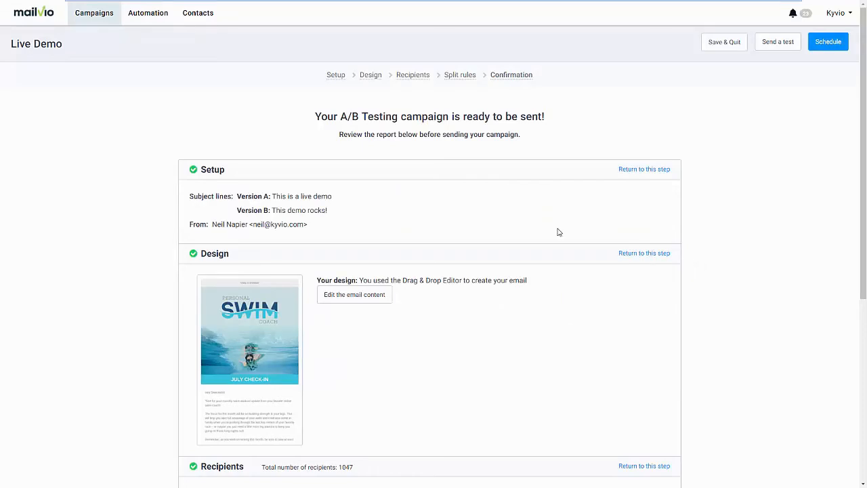
left_click(103, 23)
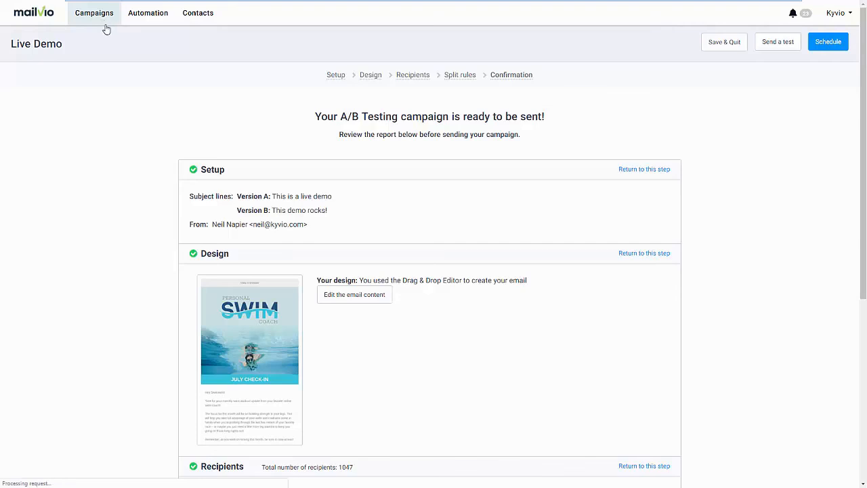